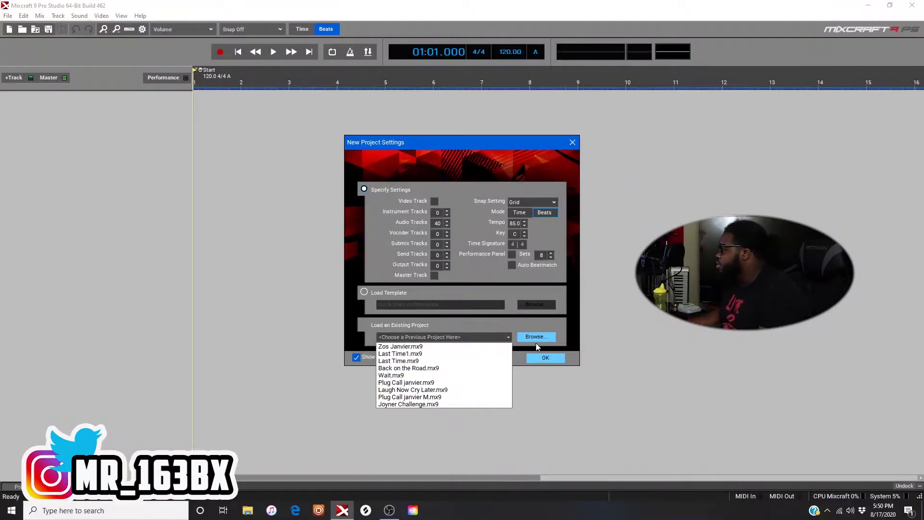
Step: Open Lion King On Ice Freestyle from the Projects folder and select its first track
click(544, 339)
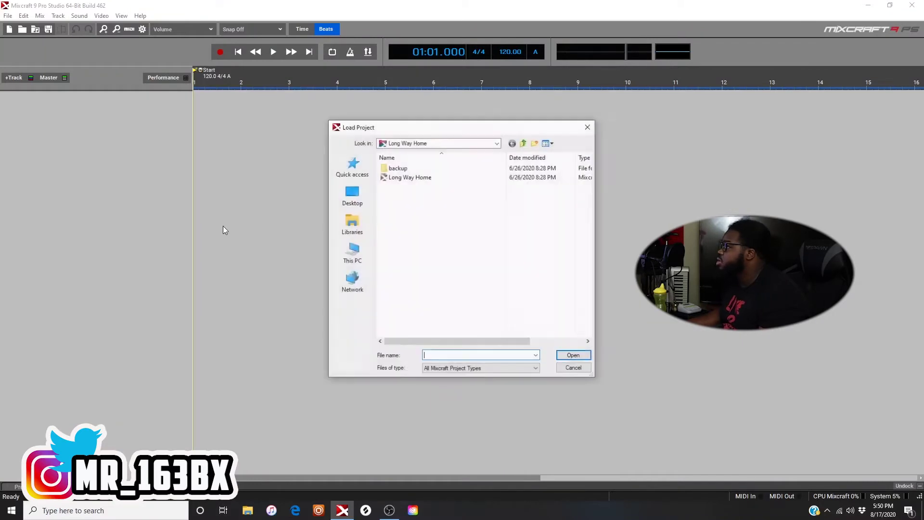
click(456, 147)
click(417, 343)
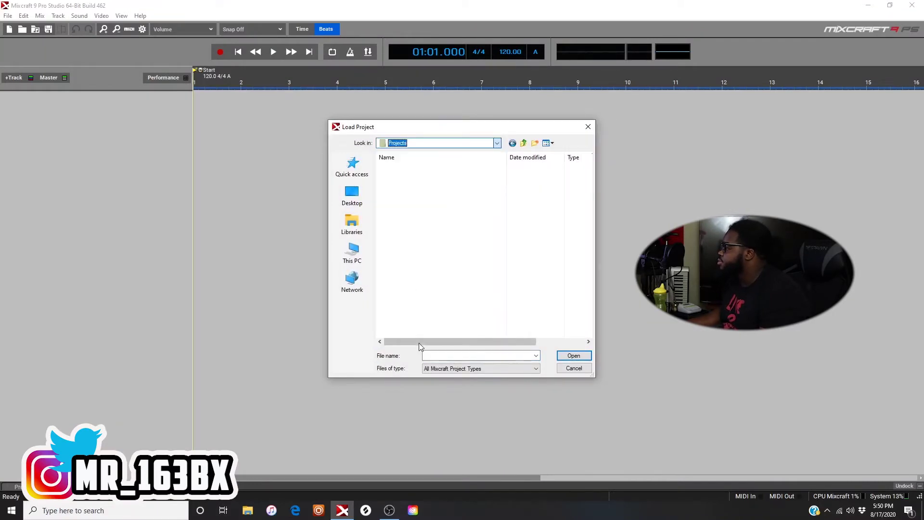
scroll(414, 261, down, 4)
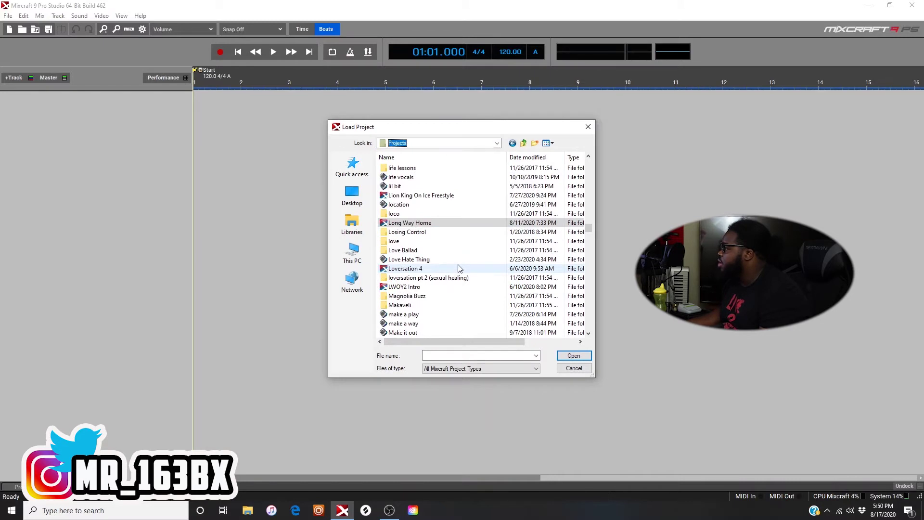
double_click(423, 195)
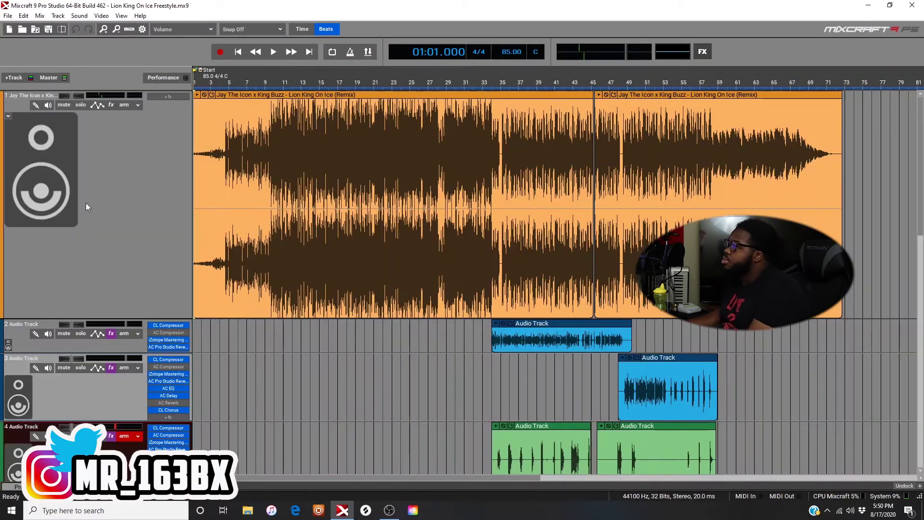
click(93, 187)
click(12, 78)
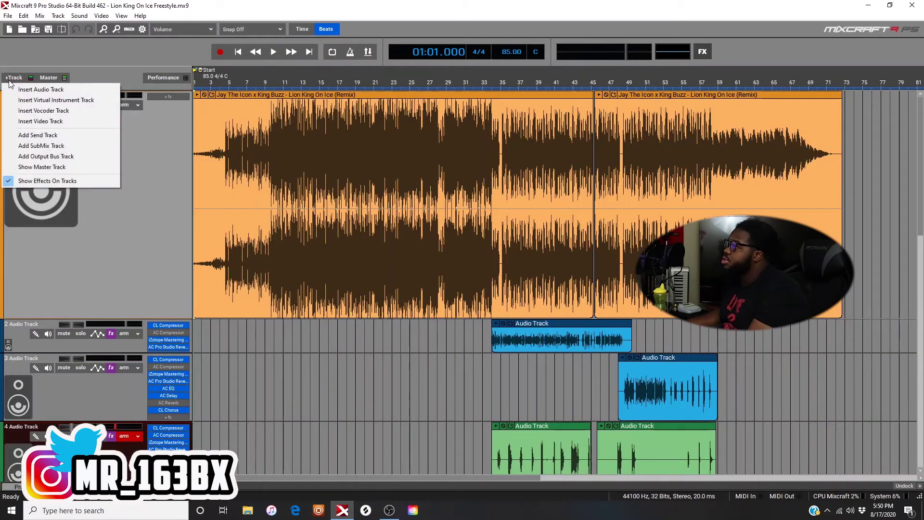
Step: Insert a video track and open the covers folder on Back Again (K:) in File Explorer
click(54, 121)
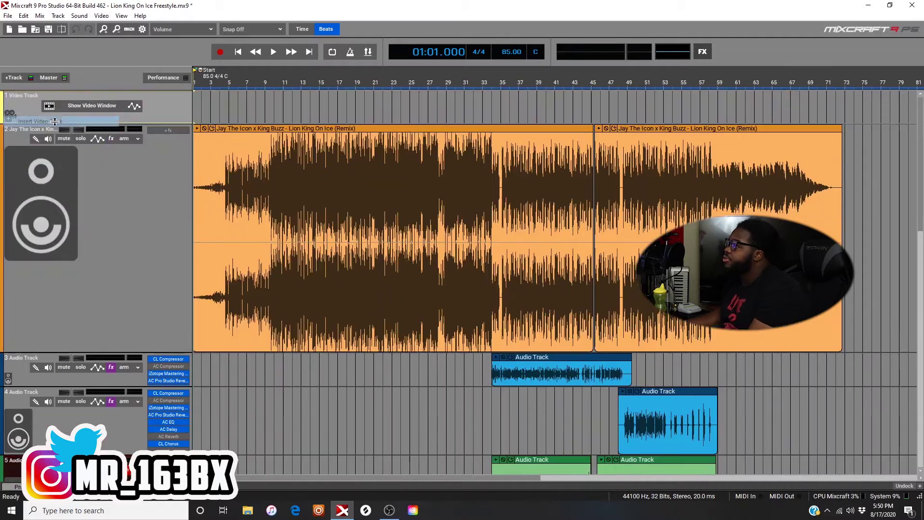
click(247, 509)
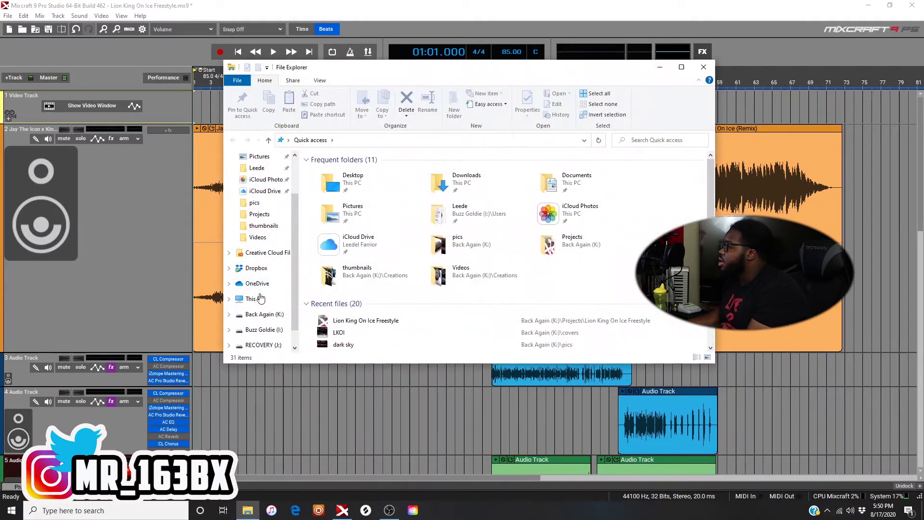
click(255, 316)
scroll(360, 259, down, 3)
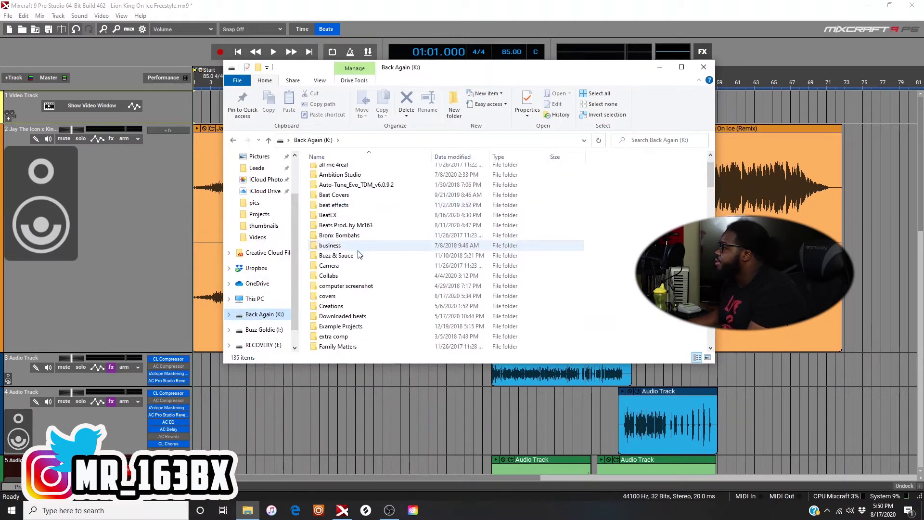
double_click(331, 236)
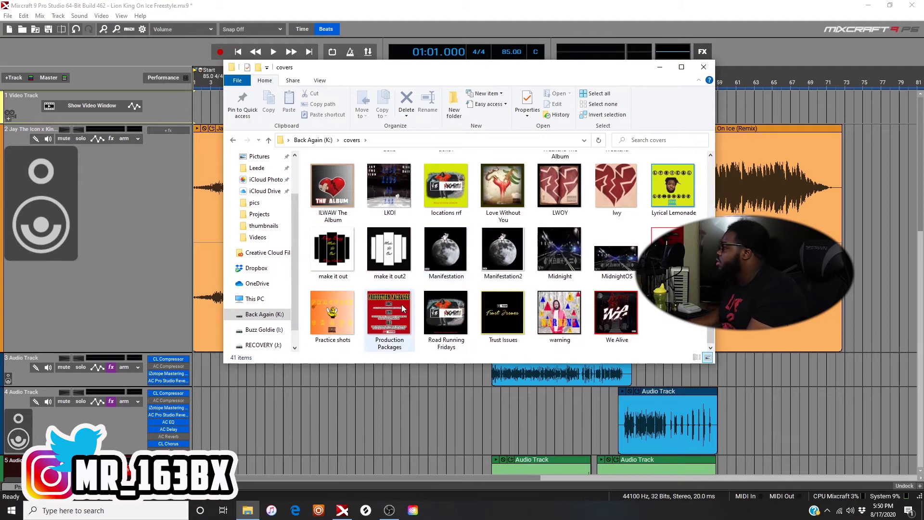
Step: Place LKOI.jpg on the video track and stretch it to the song's end
drag(403, 192, 164, 102)
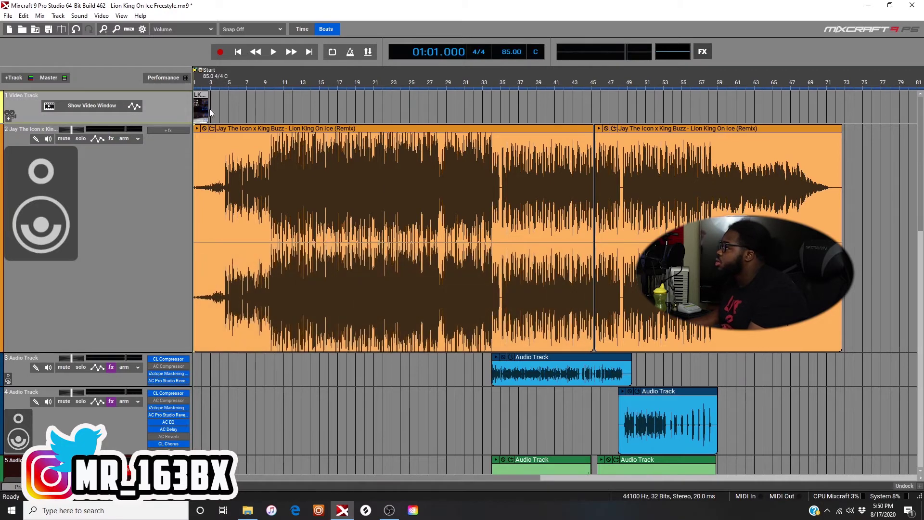
drag(208, 108, 835, 117)
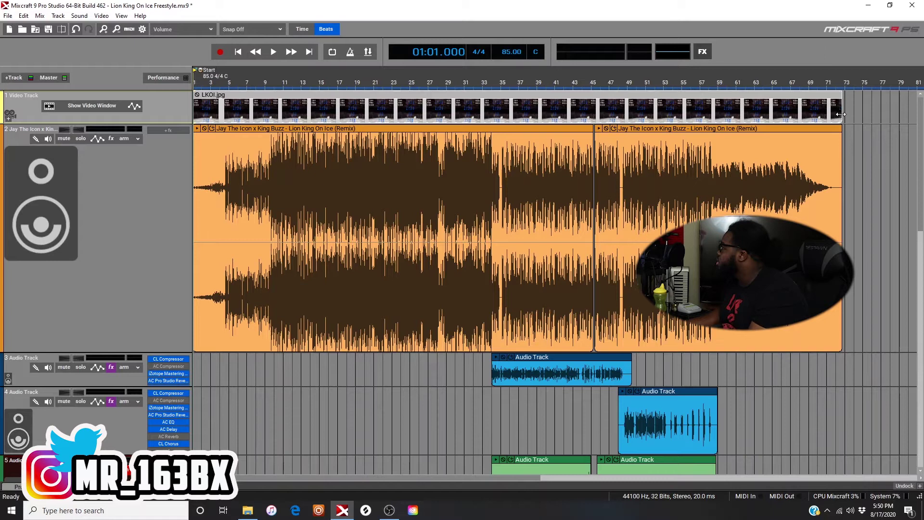
scroll(879, 126, down, 5)
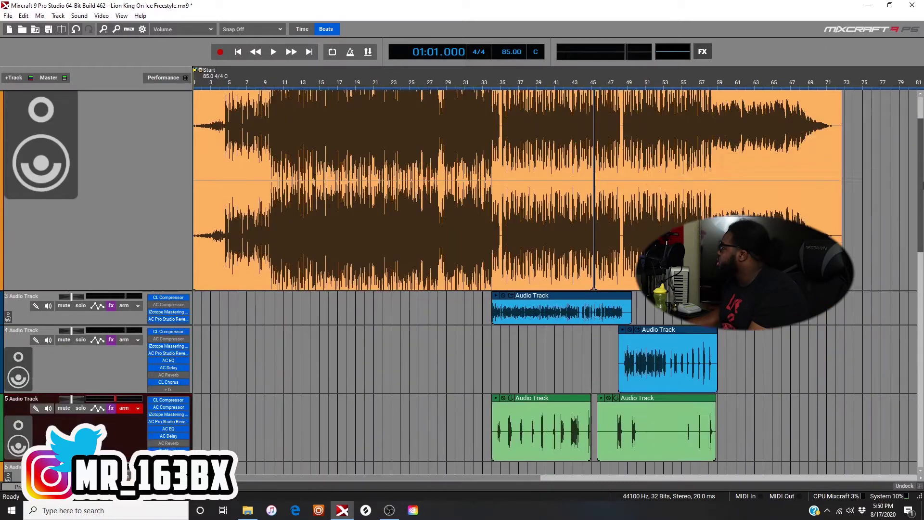
click(822, 212)
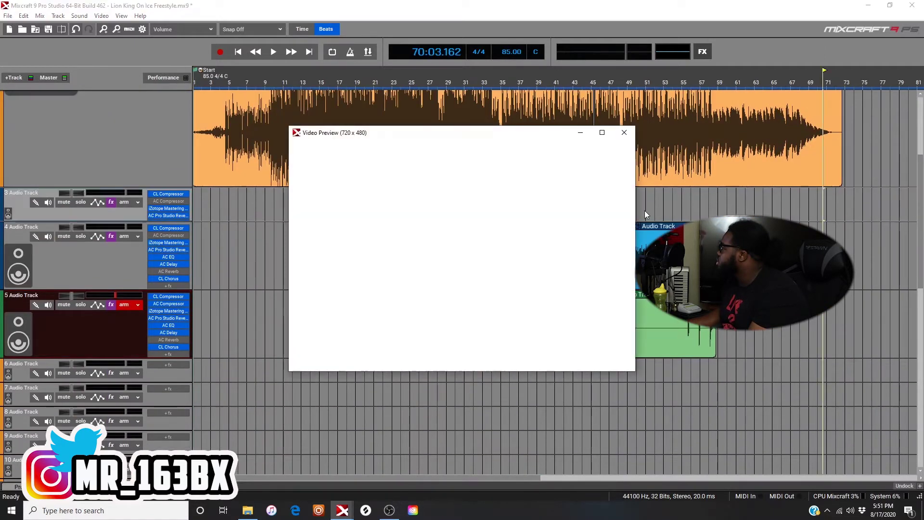
key(space)
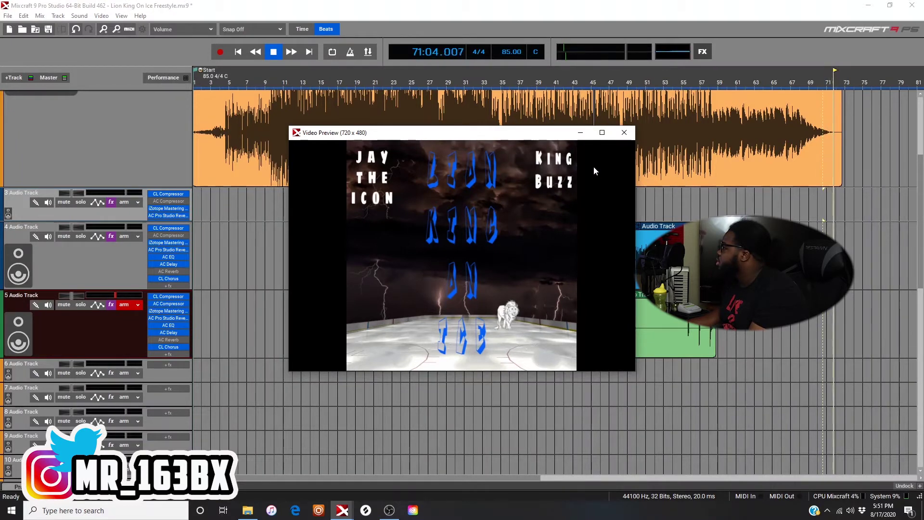
click(624, 133)
key(space)
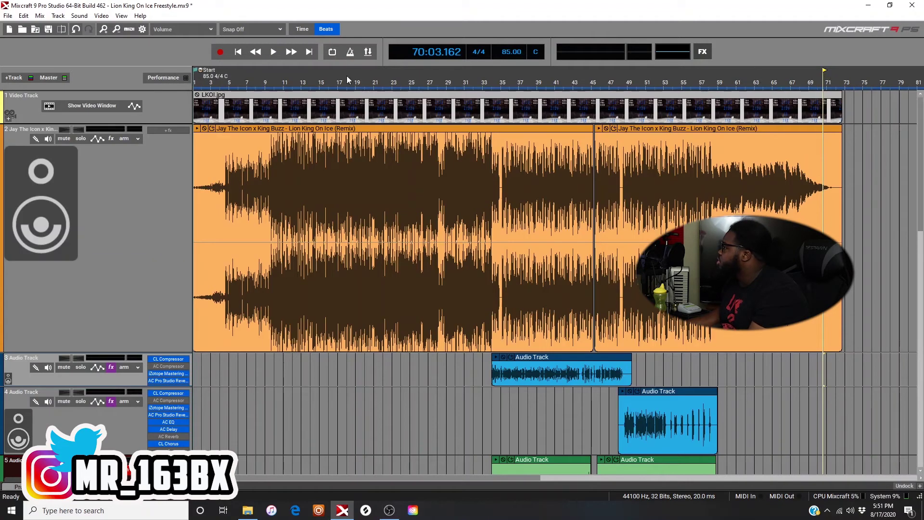
key(Home)
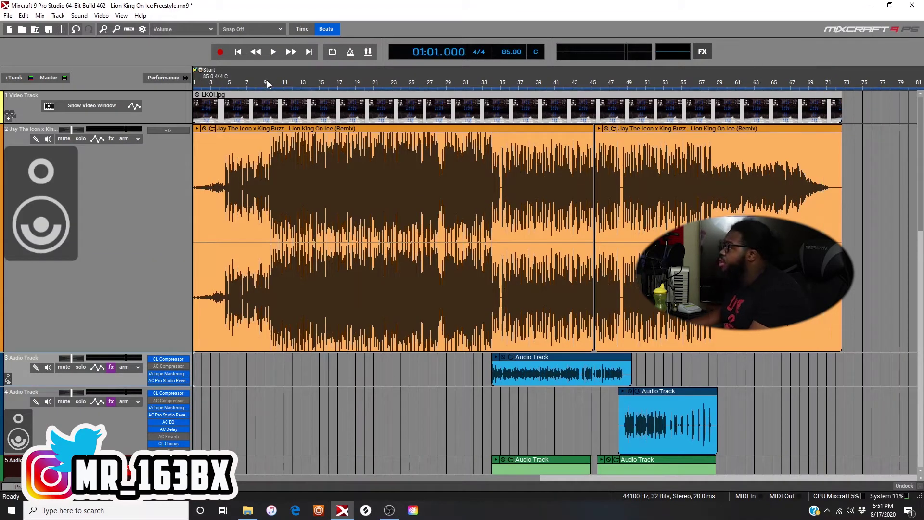
key(space)
key(space)
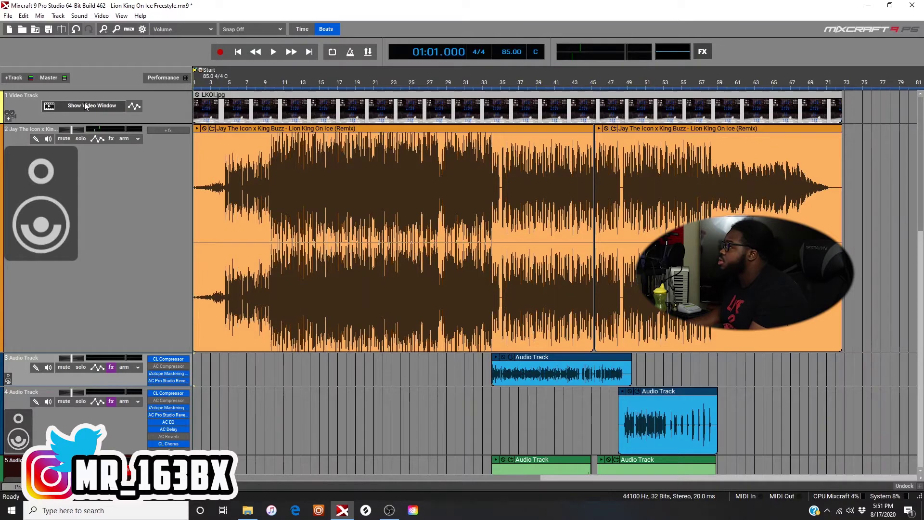
click(83, 104)
key(space)
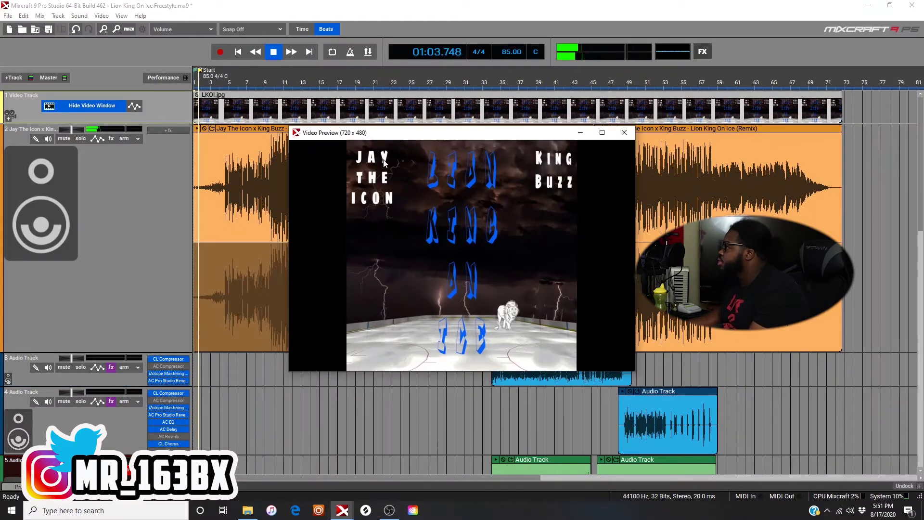
mouse_move(542, 139)
mouse_down()
mouse_move(540, 169)
mouse_move(594, 187)
mouse_move(589, 155)
mouse_move(546, 153)
mouse_up()
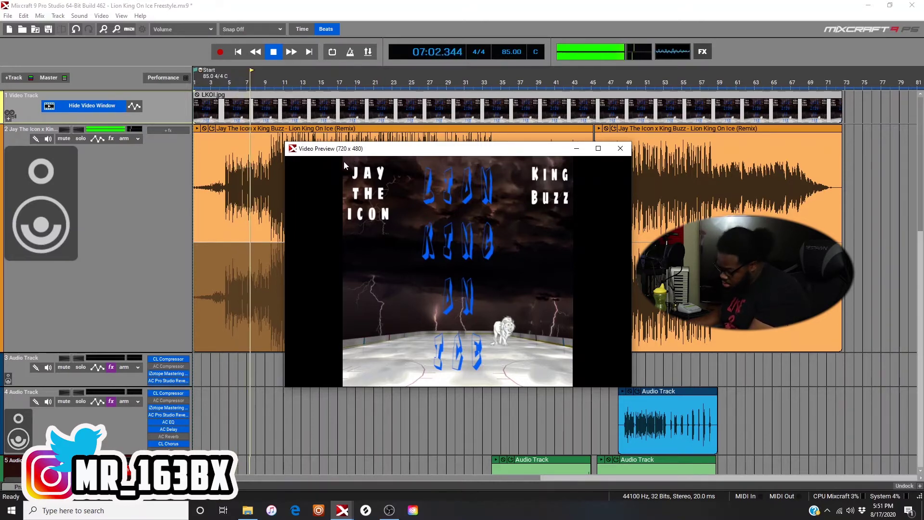
key(space)
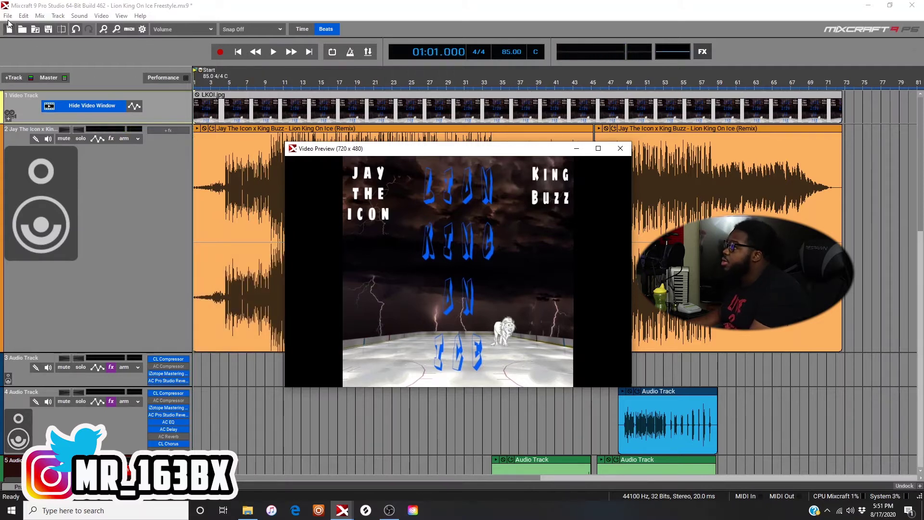
click(7, 16)
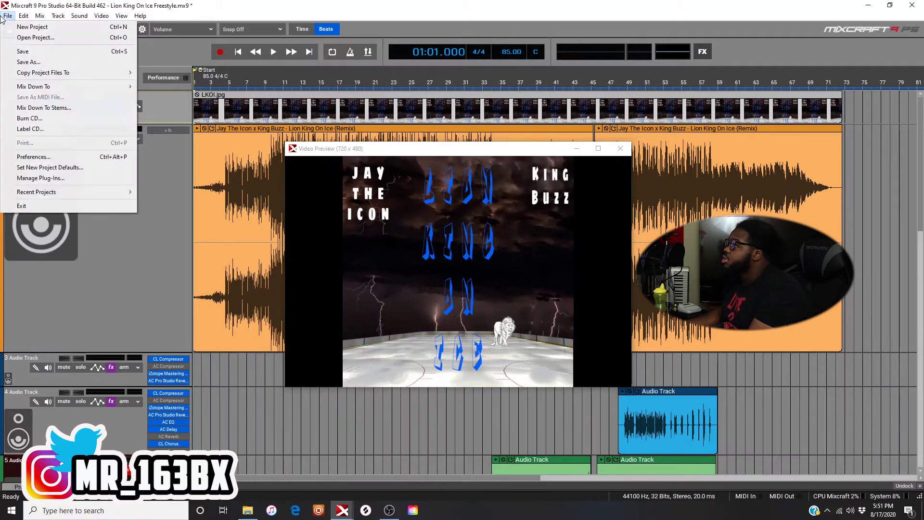
mouse_move(55, 194)
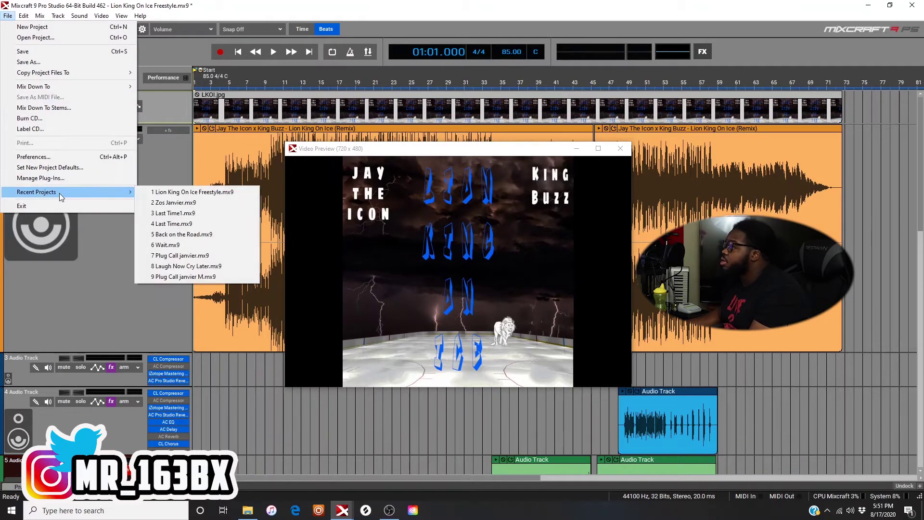
click(171, 56)
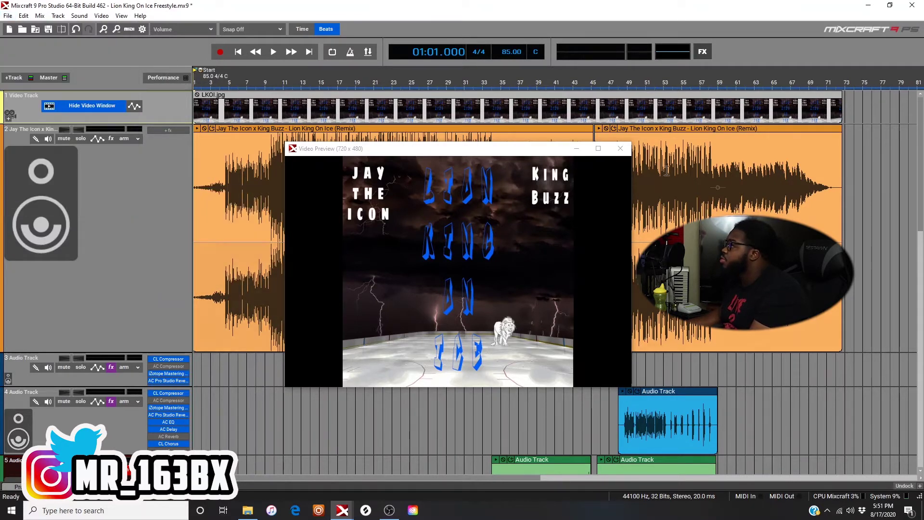
click(620, 148)
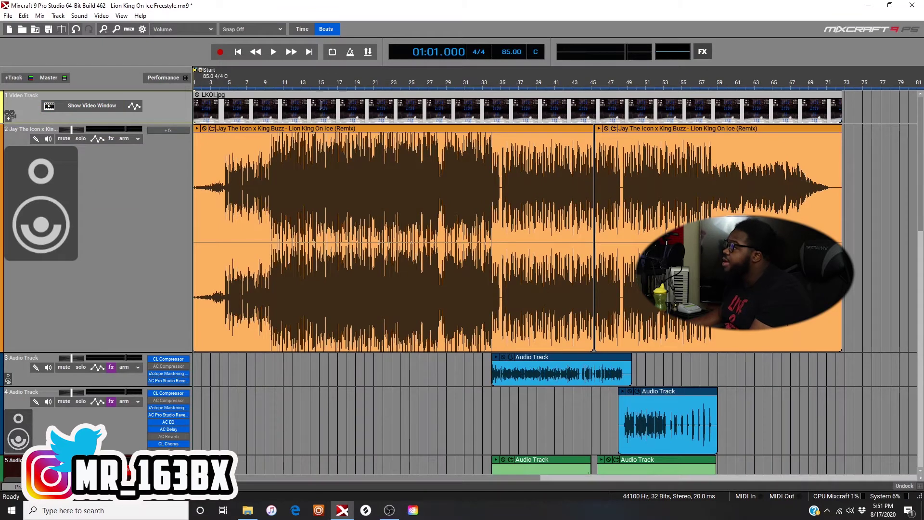
click(248, 510)
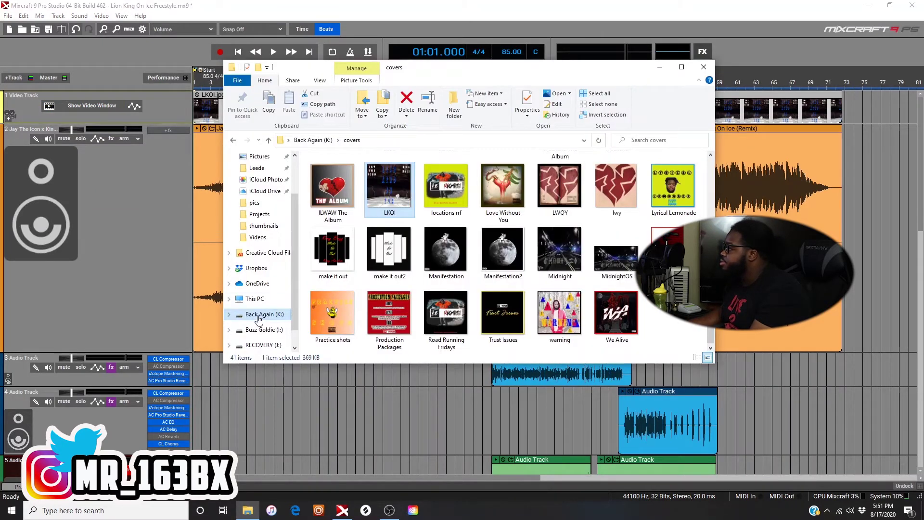
Step: Navigate File Explorer to Back Again (K:) > Creations > Videos
click(260, 314)
scroll(366, 270, down, 1)
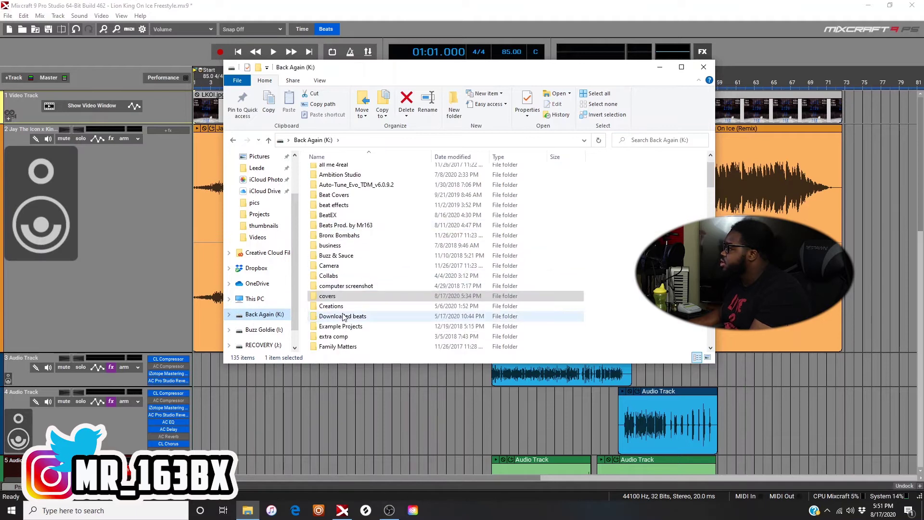
double_click(374, 254)
scroll(348, 300, down, 2)
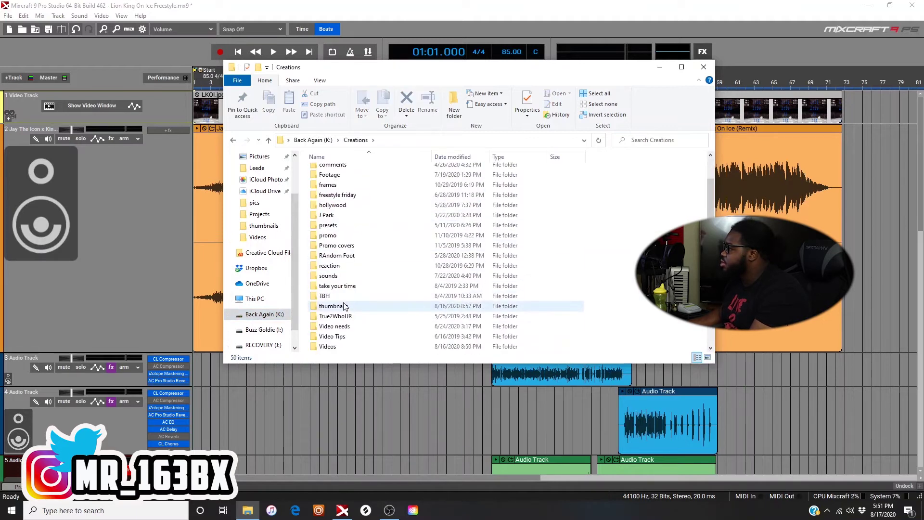
scroll(350, 227, down, 1)
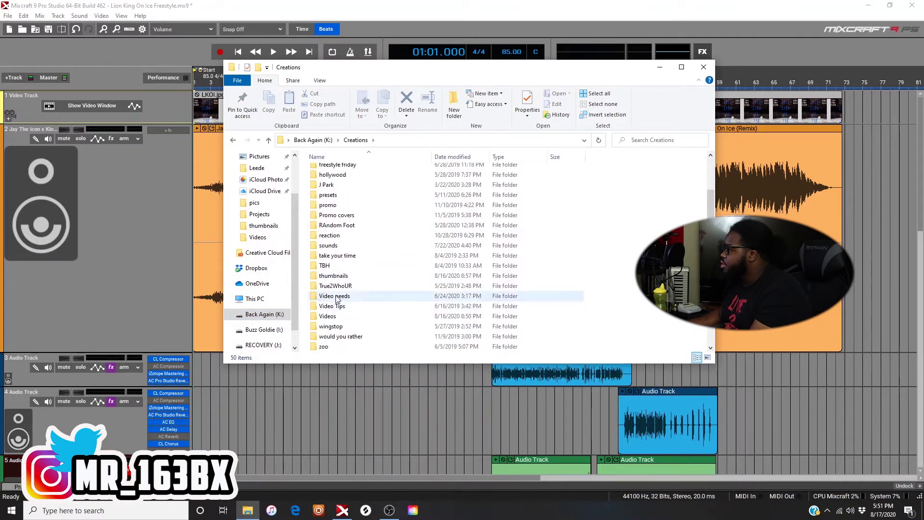
click(335, 317)
double_click(336, 316)
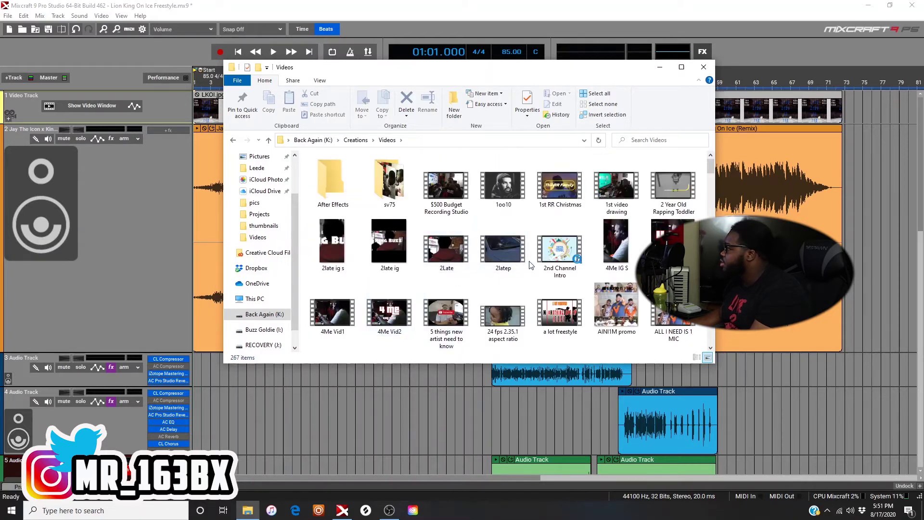
Step: Select the Joyner Feature video, then return to the Mixcraft project
scroll(529, 263, down, 5)
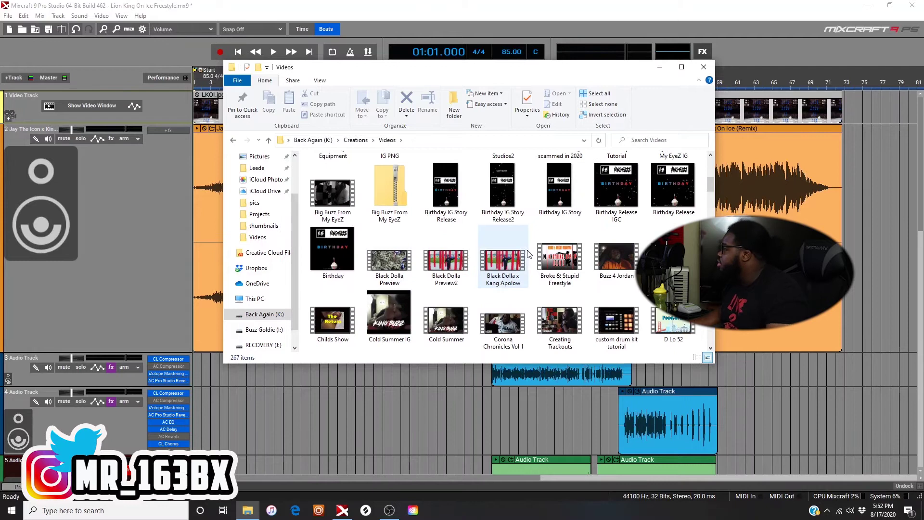
scroll(519, 268, down, 8)
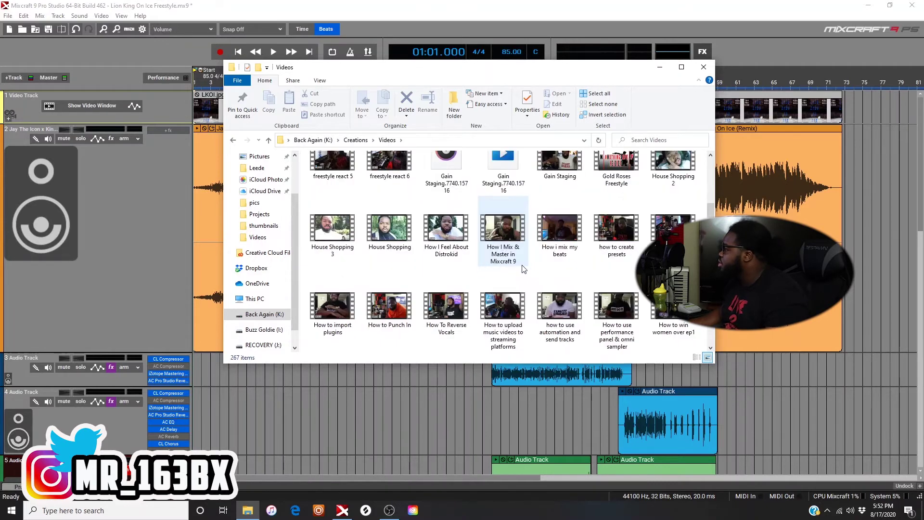
drag(710, 216, 704, 333)
scroll(613, 273, up, 15)
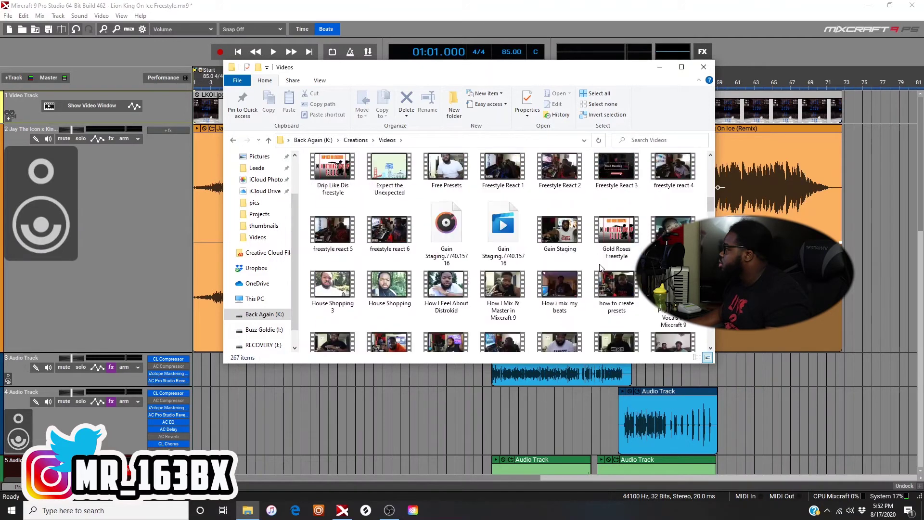
scroll(547, 252, down, 2)
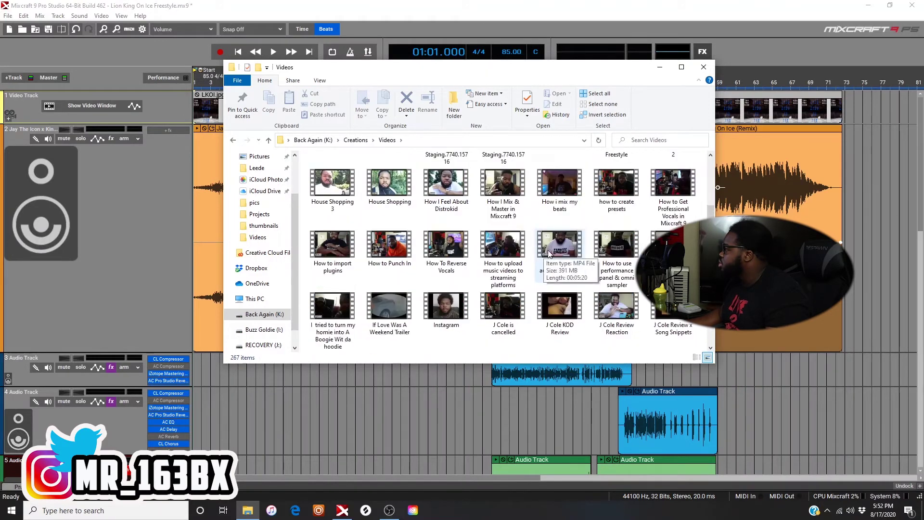
scroll(544, 296, down, 2)
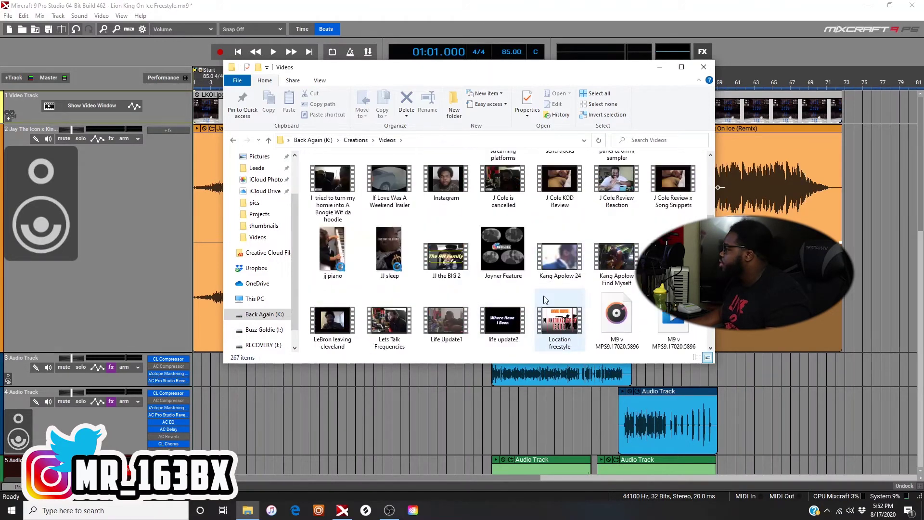
click(505, 259)
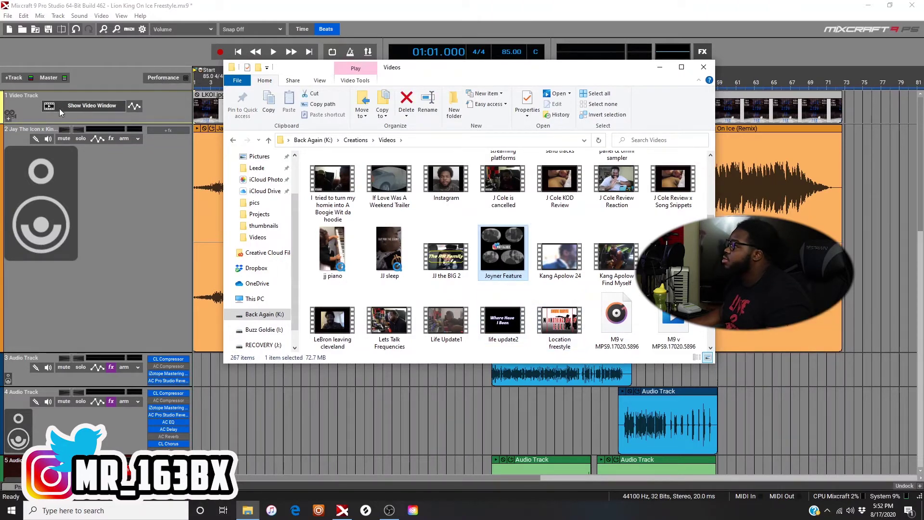
click(33, 110)
click(14, 78)
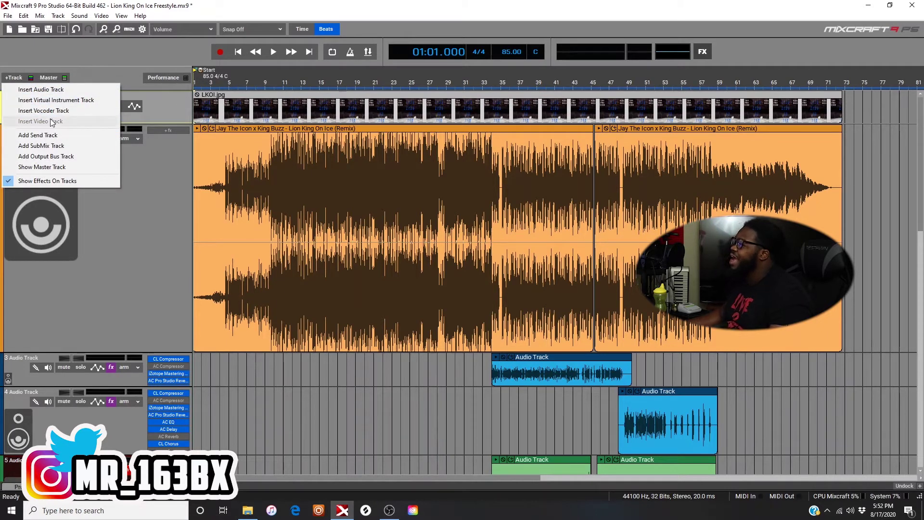
Step: Preview around bars 34–36 and trim the LKOI.jpg clip to end at the bar 34 playhead
click(183, 104)
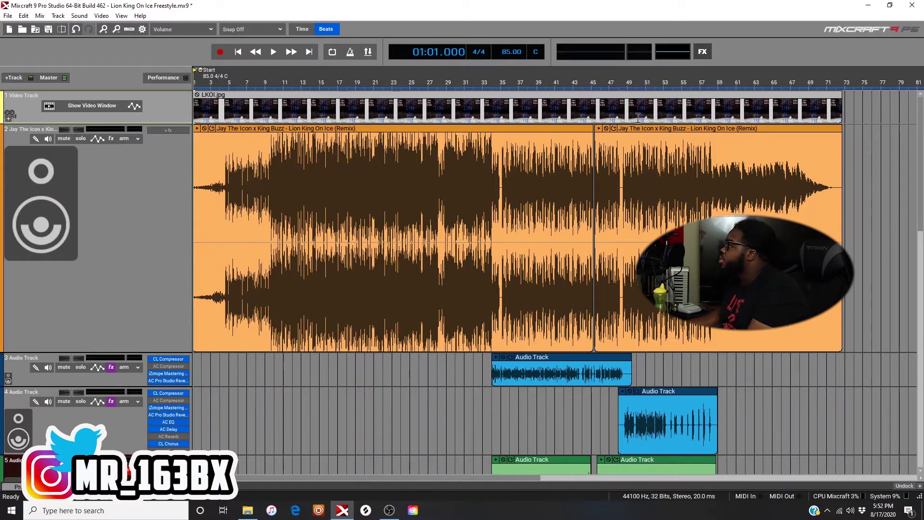
click(512, 79)
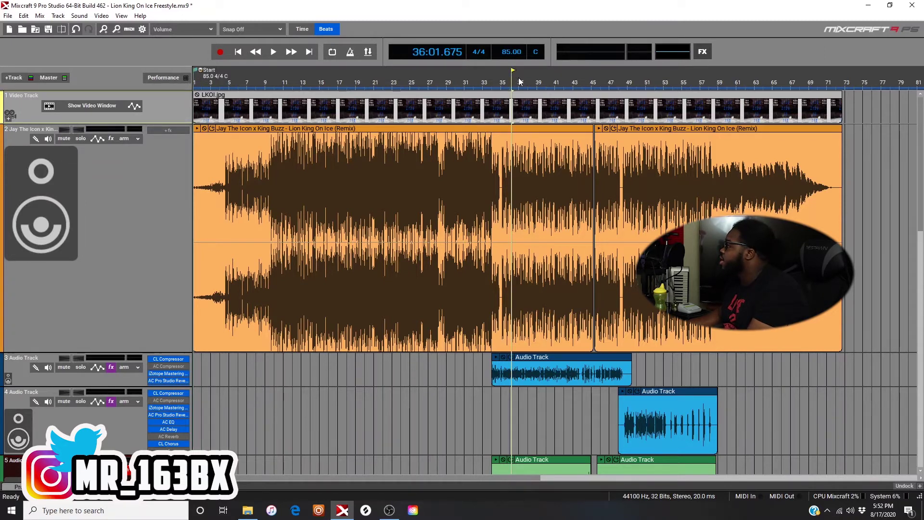
key(space)
key(space)
click(499, 78)
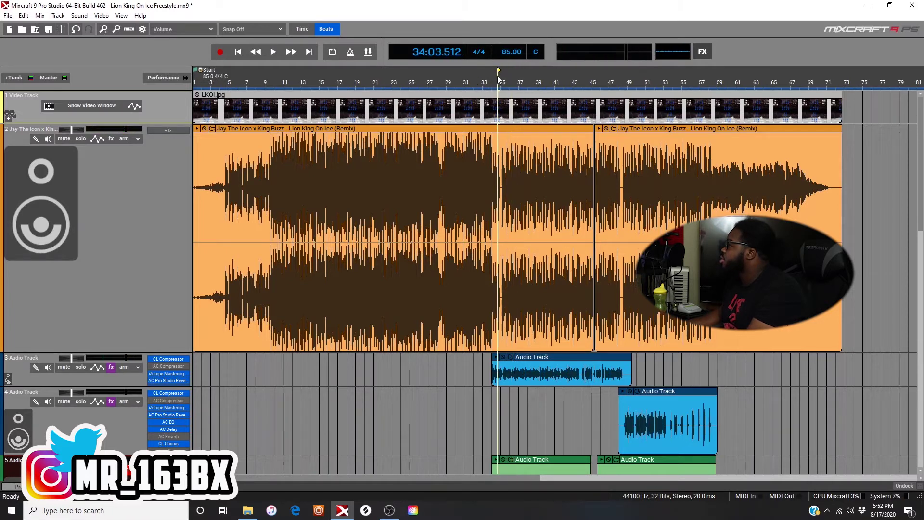
click(492, 79)
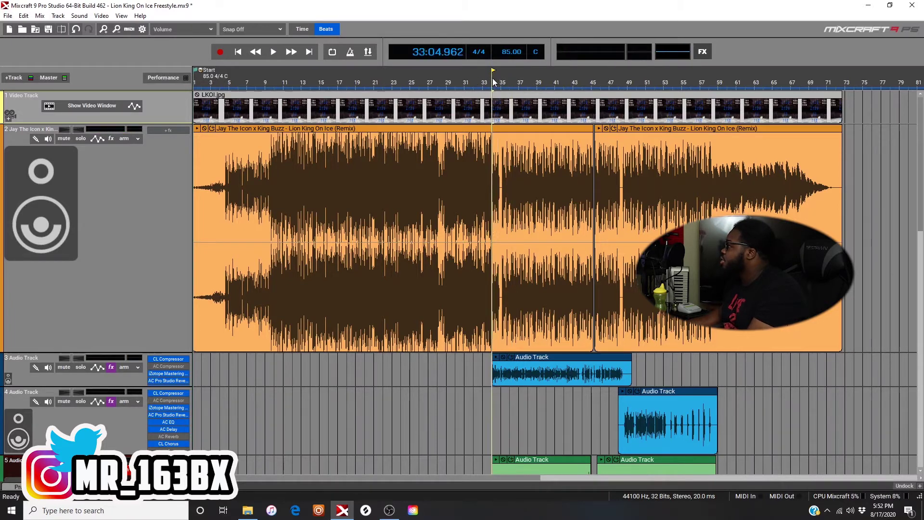
drag(840, 109, 506, 106)
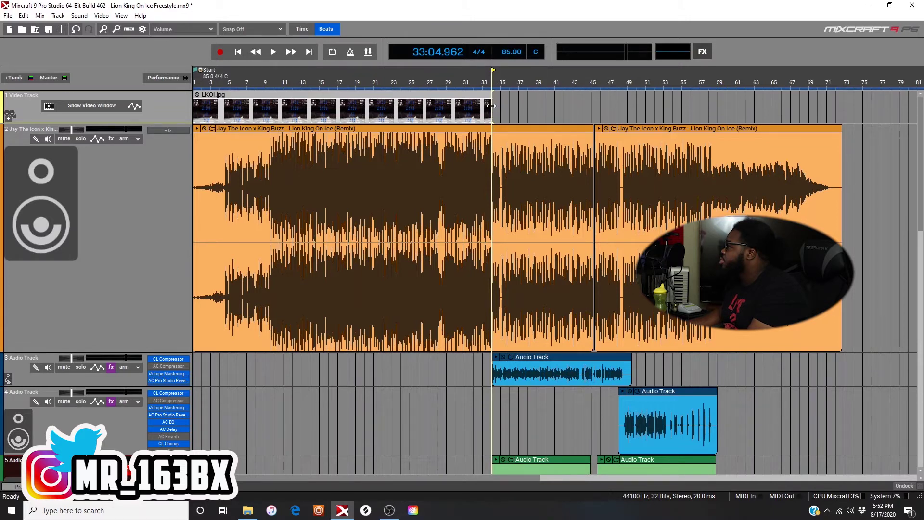
click(248, 510)
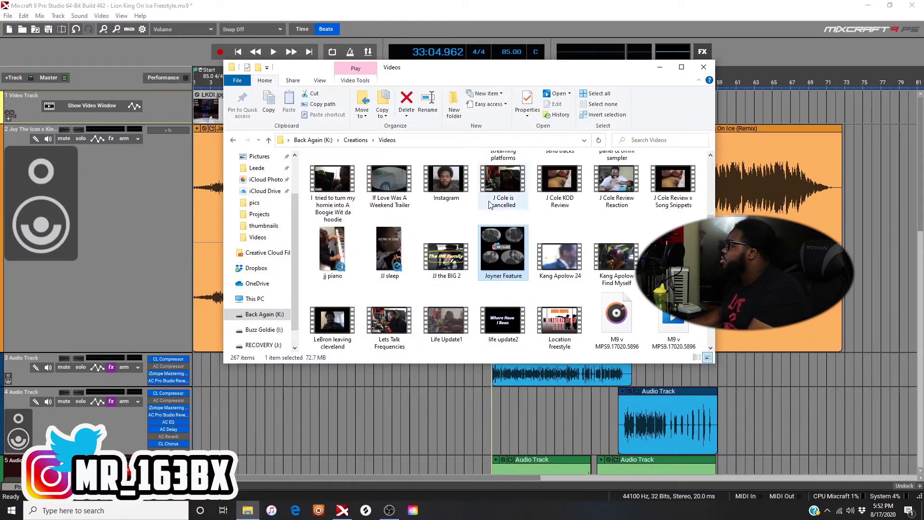
Step: Drop Joyner Feature.mp4 onto the video track and slide its linked clips to start at bar 34
drag(507, 139, 518, 294)
click(561, 102)
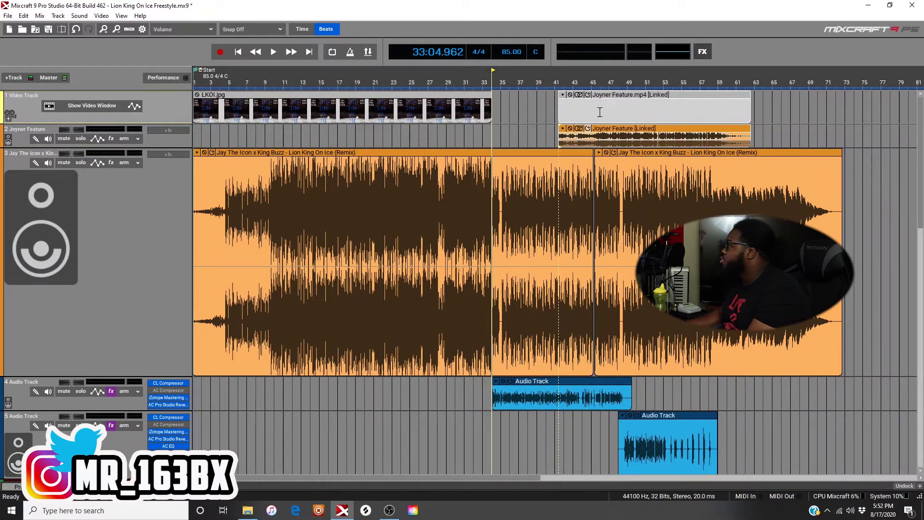
drag(612, 93, 547, 99)
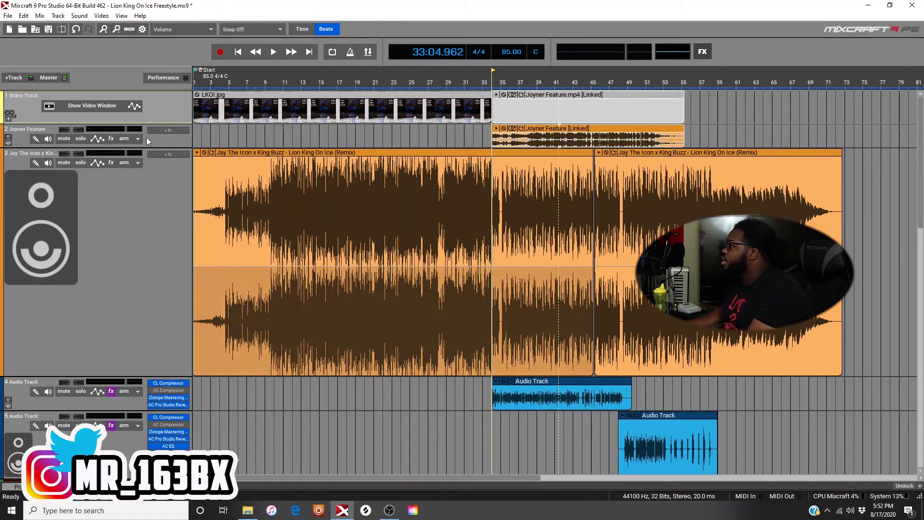
right_click(561, 131)
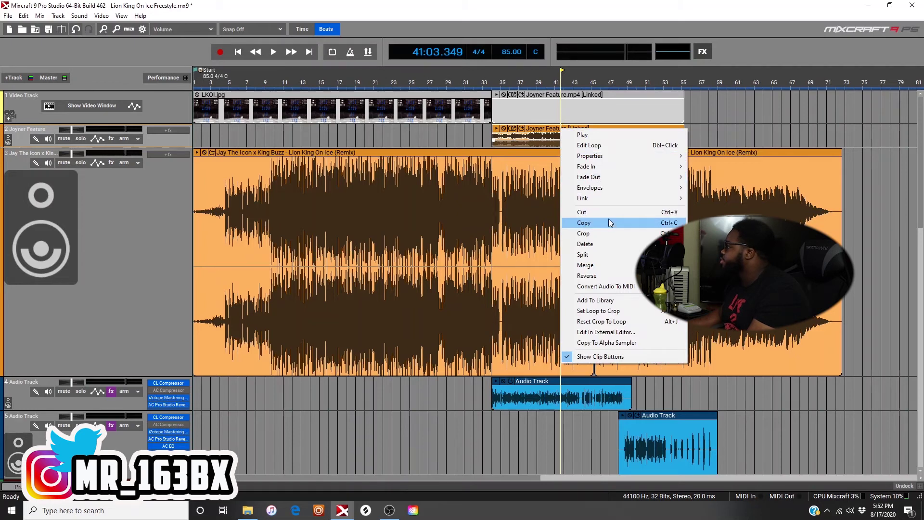
click(527, 137)
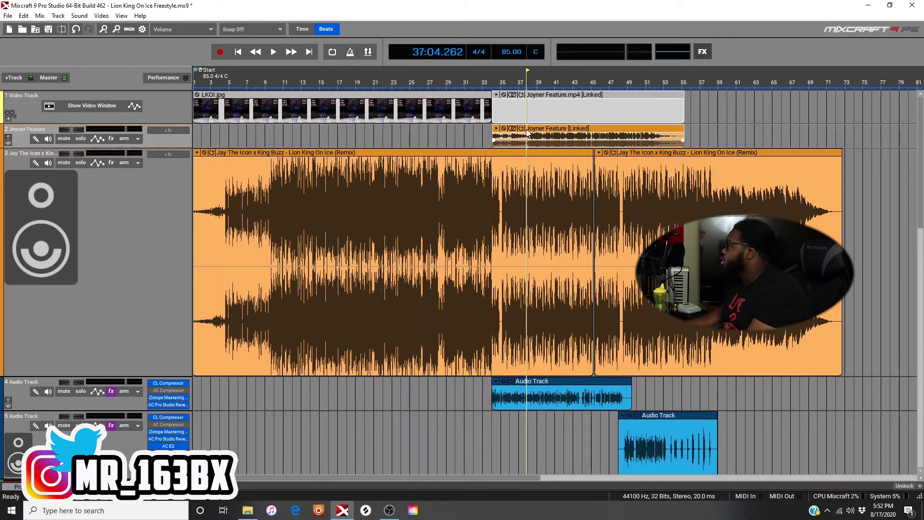
Step: Mute the Joyner Feature audio track and test playback from bar 34
click(64, 138)
click(492, 73)
key(space)
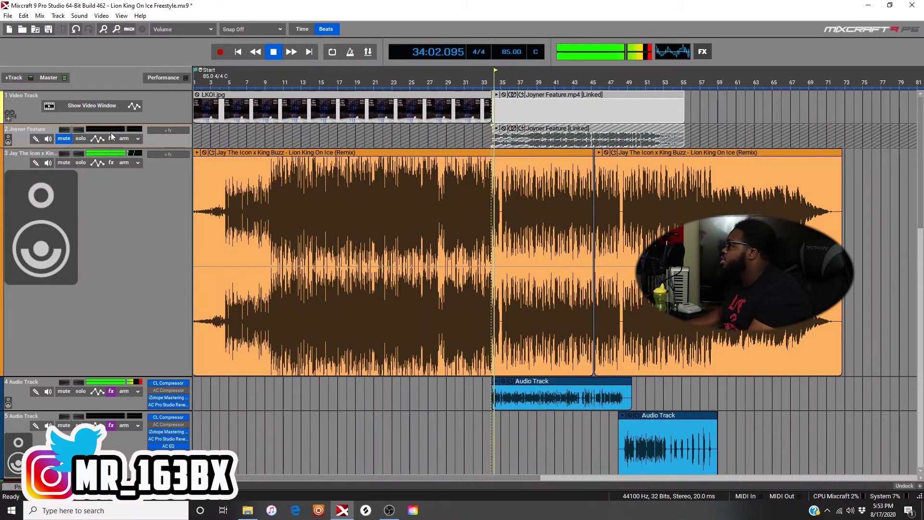
key(space)
Step: Watch the cover-to-video transition from bar 30 in the video window, then close it
click(94, 105)
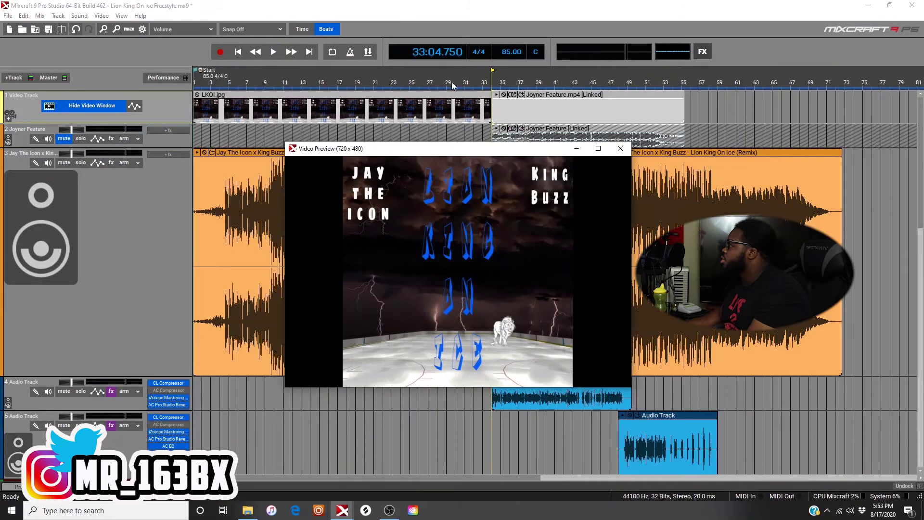
key(space)
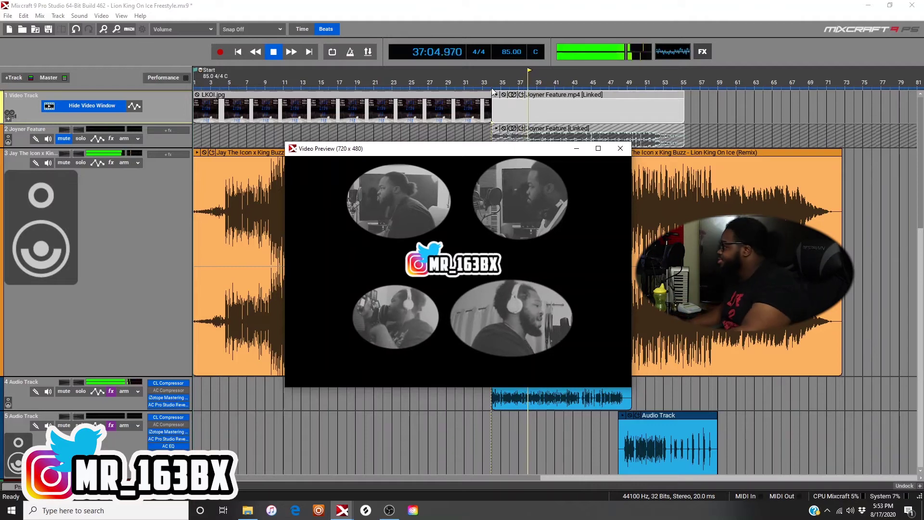
key(space)
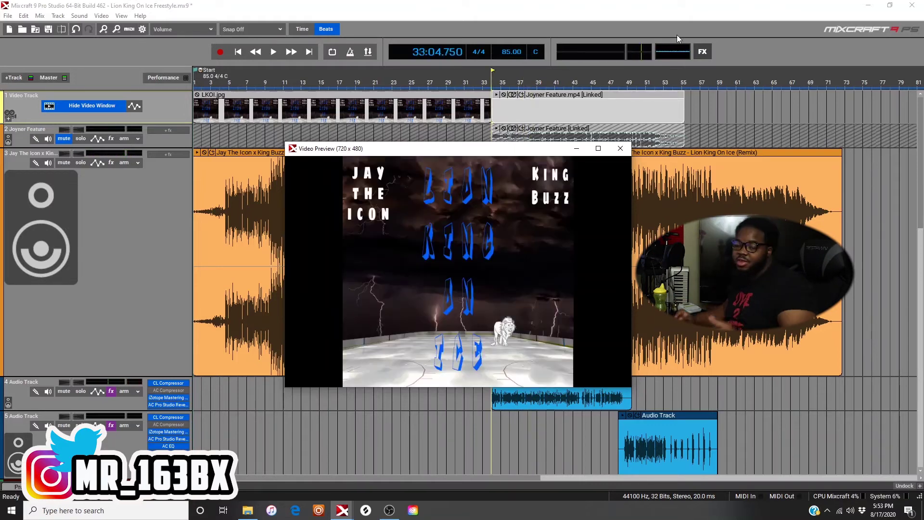
click(460, 77)
key(space)
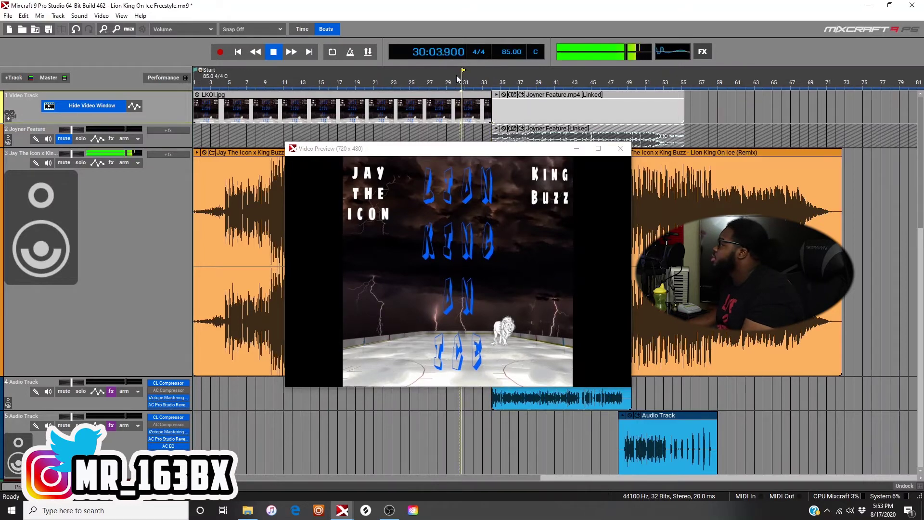
key(space)
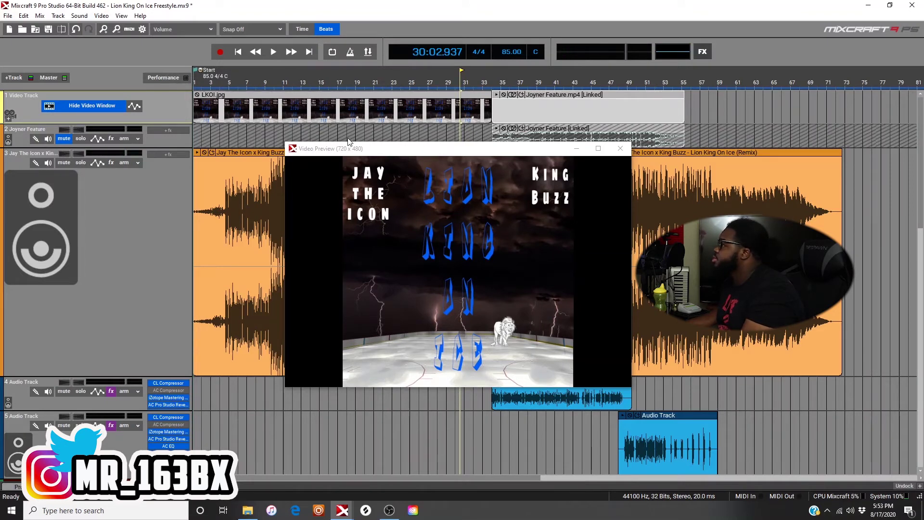
click(620, 148)
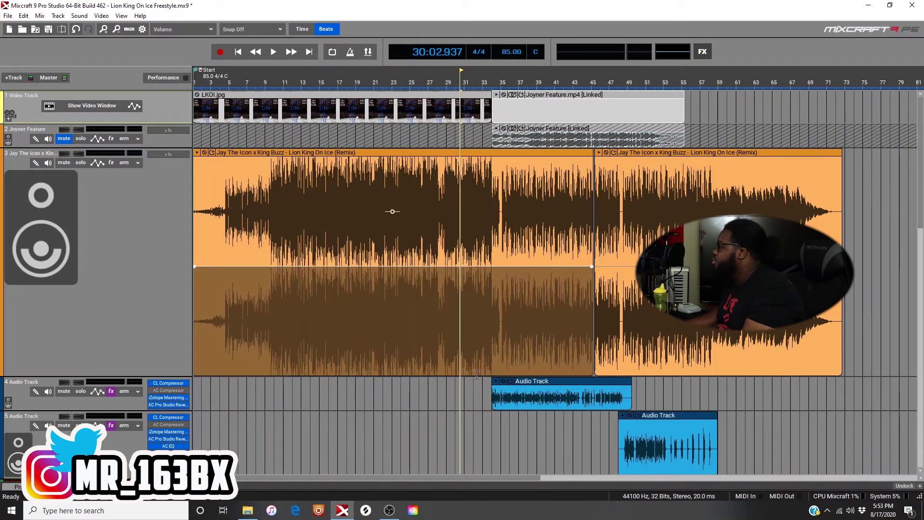
Step: Open the covers folder on Back Again (K:) in File Explorer
click(247, 516)
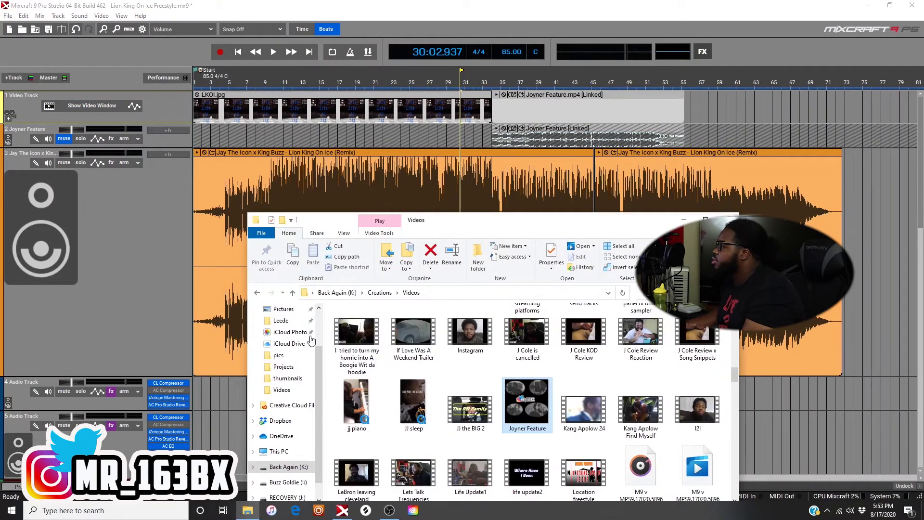
click(283, 466)
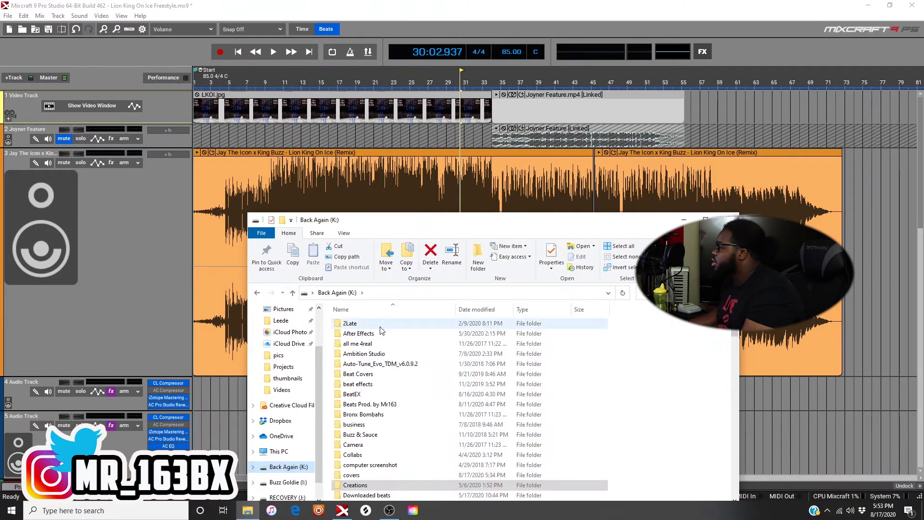
double_click(351, 474)
scroll(570, 400, down, 3)
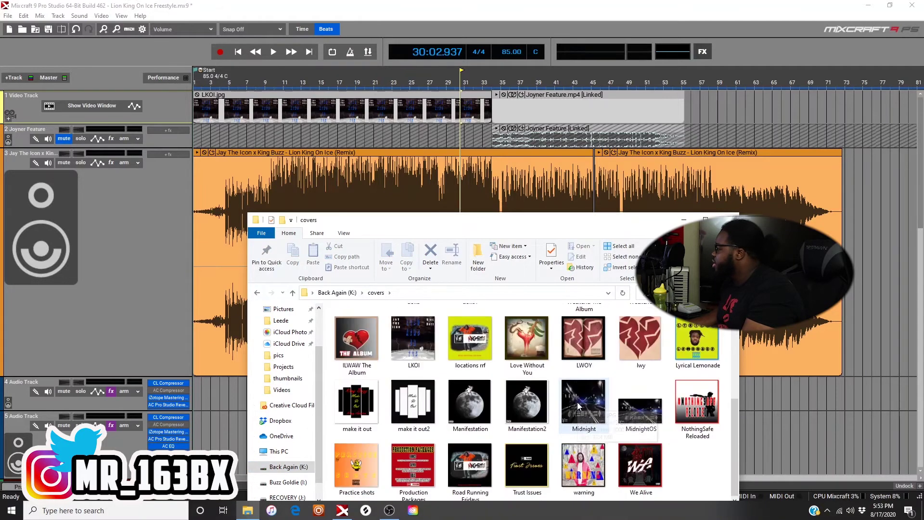
Step: Place LKOI.jpg after the Joyner Feature video and stretch it to about bar 73
drag(413, 339, 699, 96)
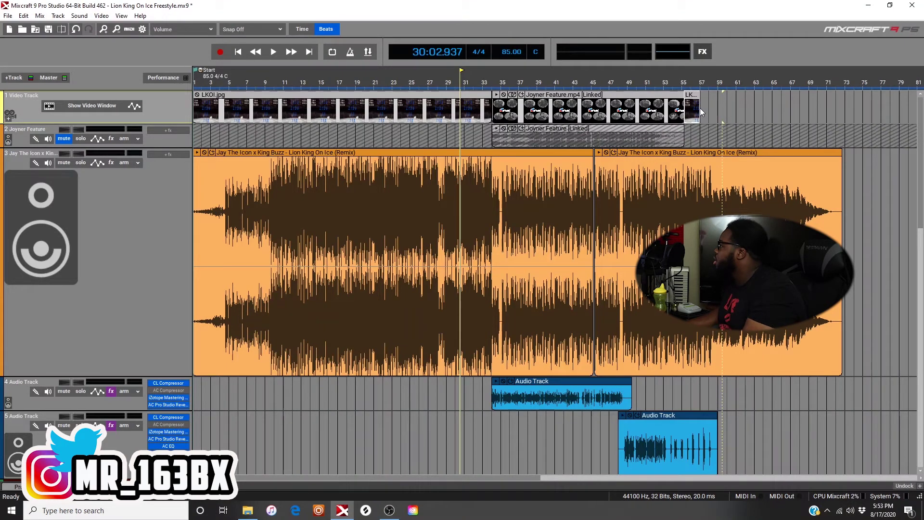
drag(699, 108, 845, 108)
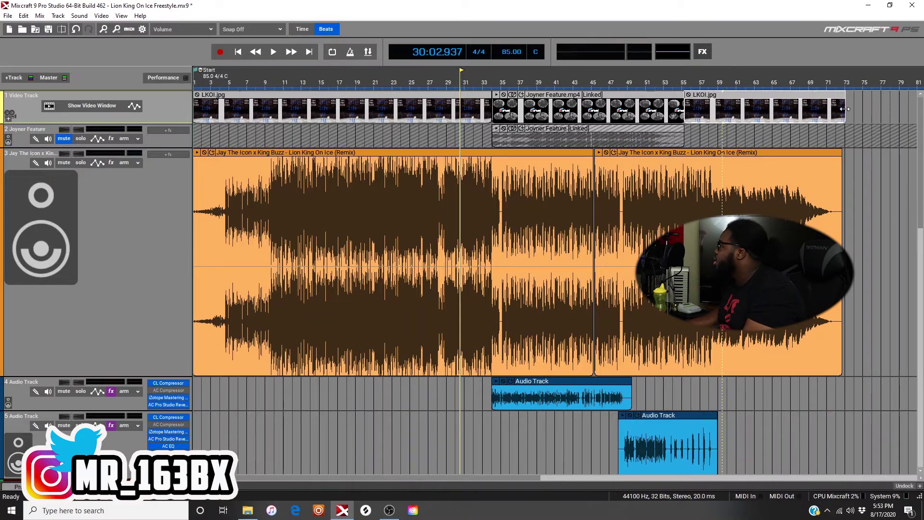
click(297, 511)
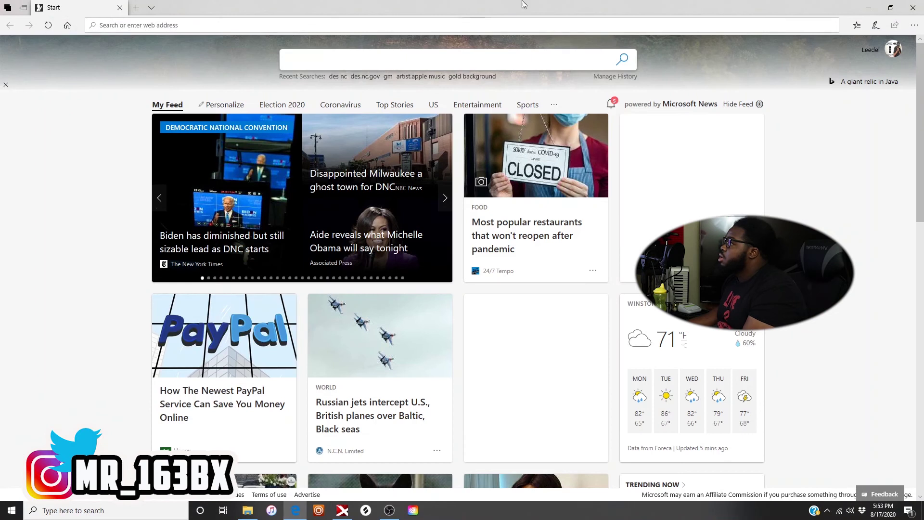
key(alt+Tab)
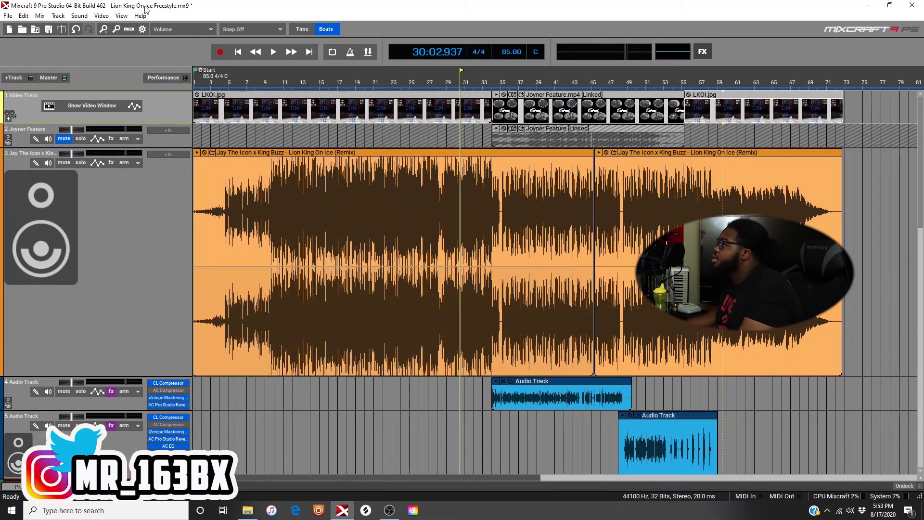
Step: Start a File > Mix Down To > MP4 export, declining to save the project first
click(8, 16)
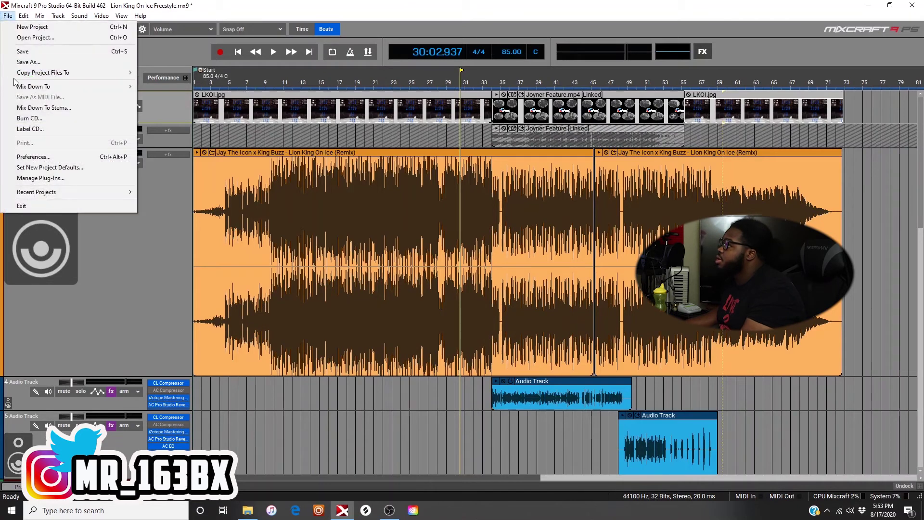
mouse_move(67, 86)
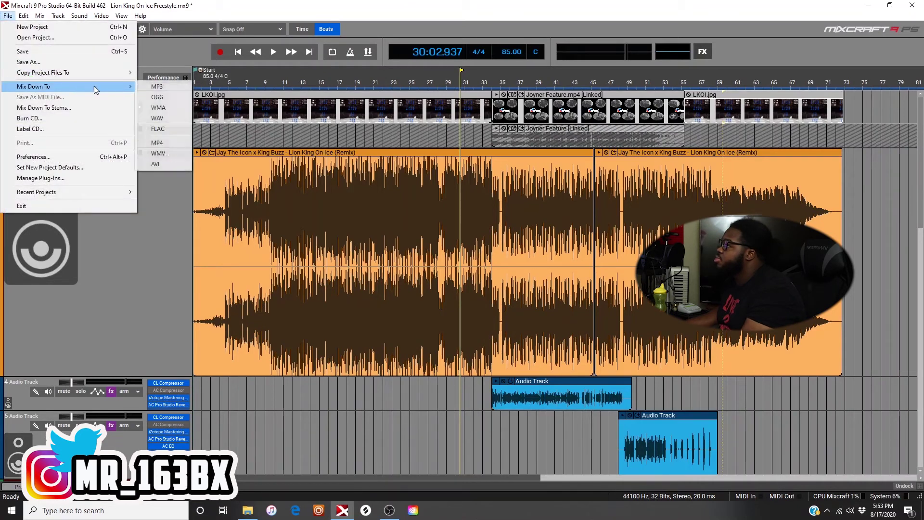
click(163, 145)
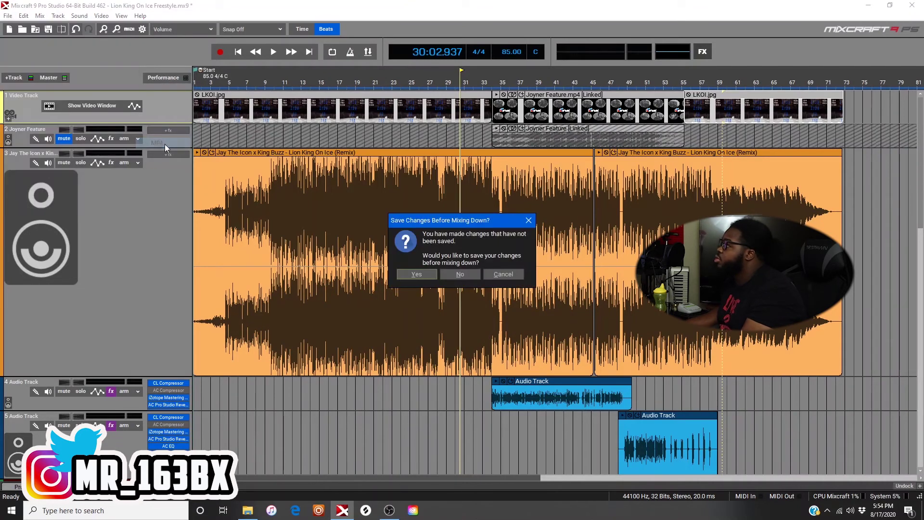
click(468, 274)
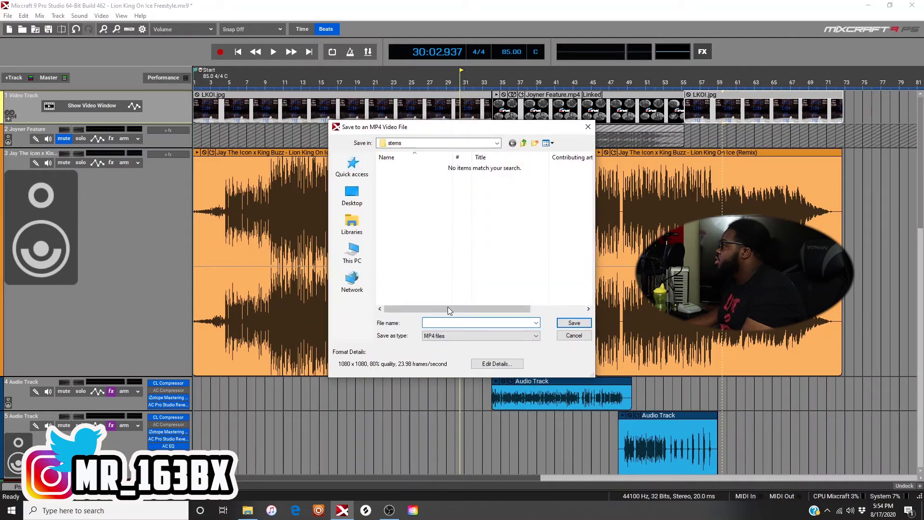
Step: Save the MP4 as 'Lion King on Ice Freestyle' in the Videos folder on Back Again (K:)
click(419, 143)
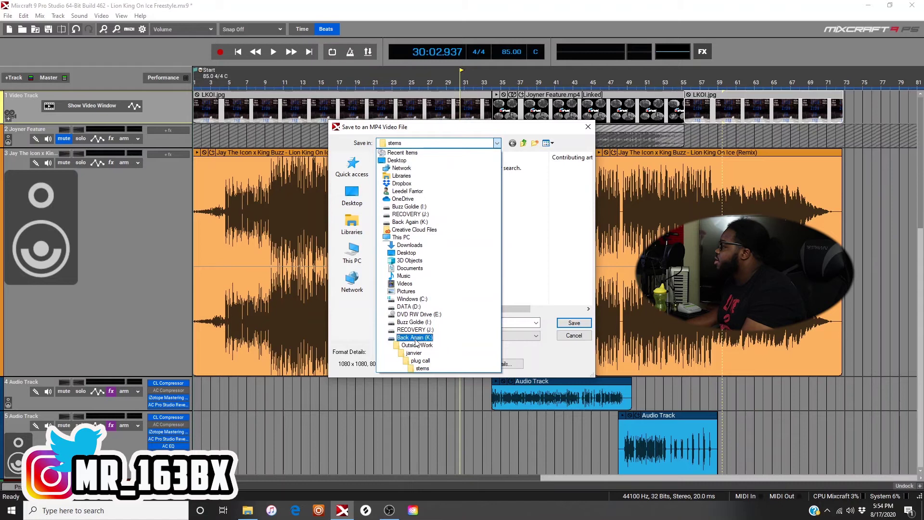
click(416, 338)
scroll(405, 264, down, 2)
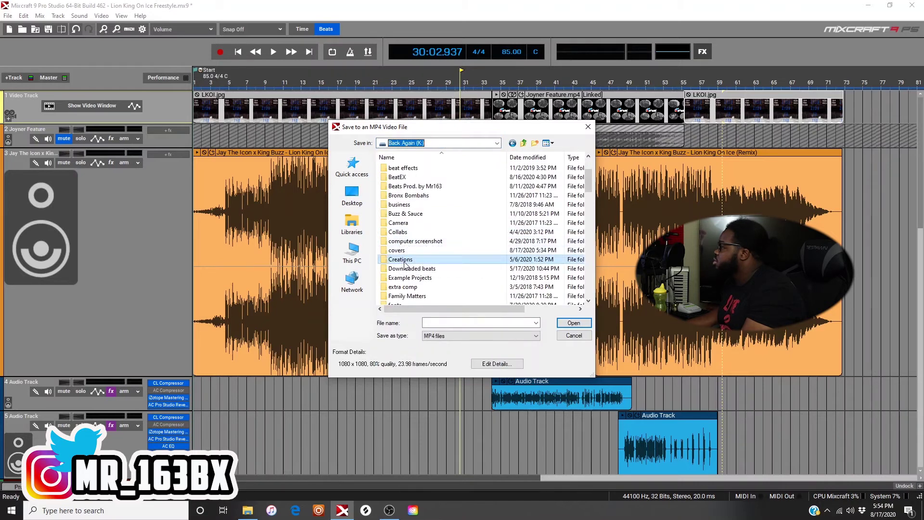
scroll(404, 265, down, 8)
double_click(404, 264)
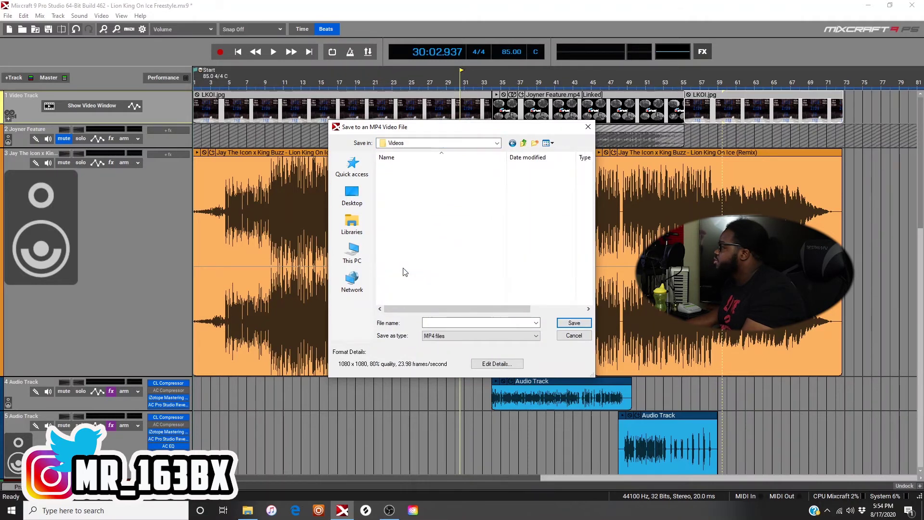
click(438, 323)
text(Lion King on Ice Fre)
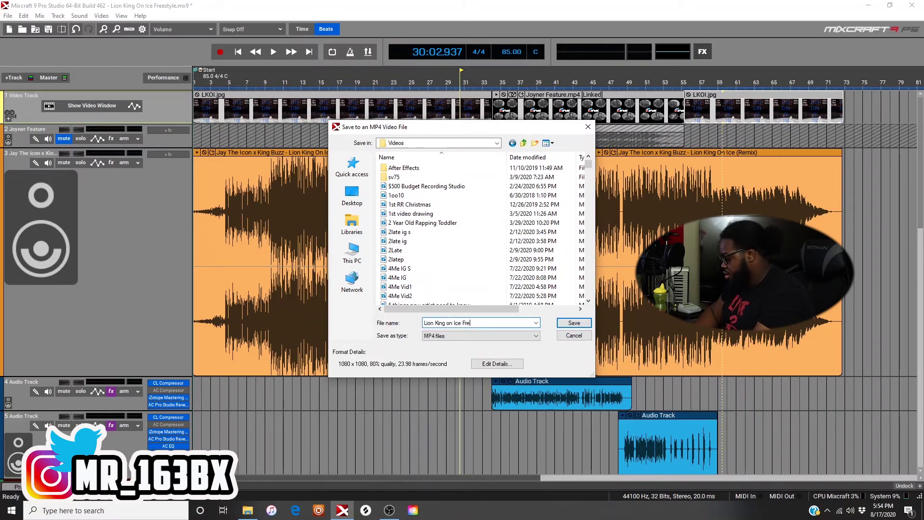
text(estyle)
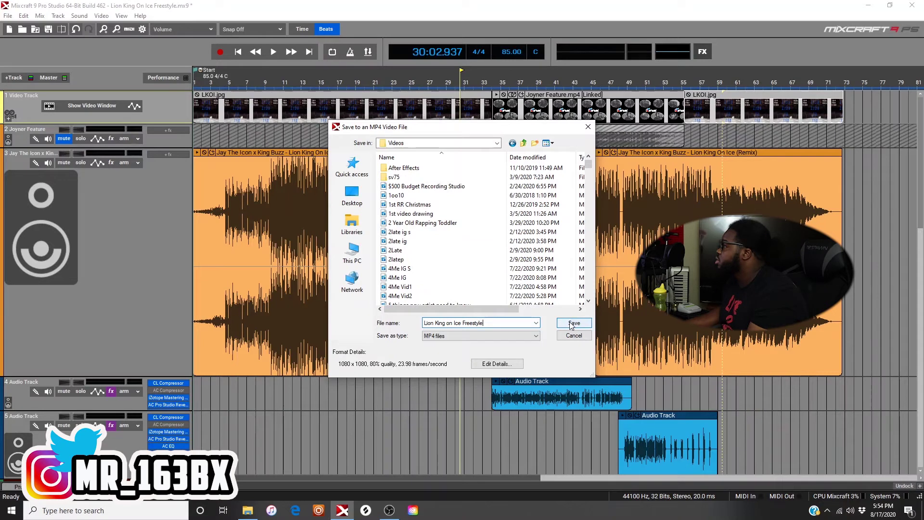
scroll(454, 237, down, 5)
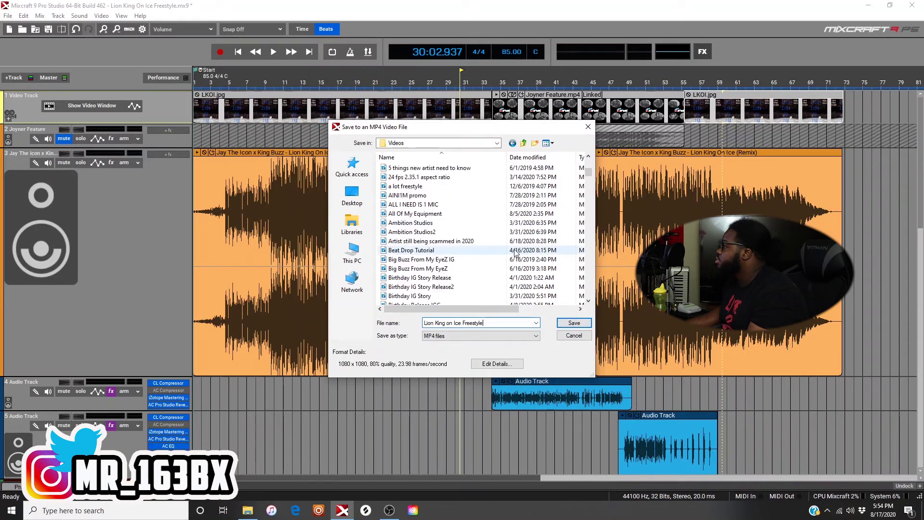
click(570, 324)
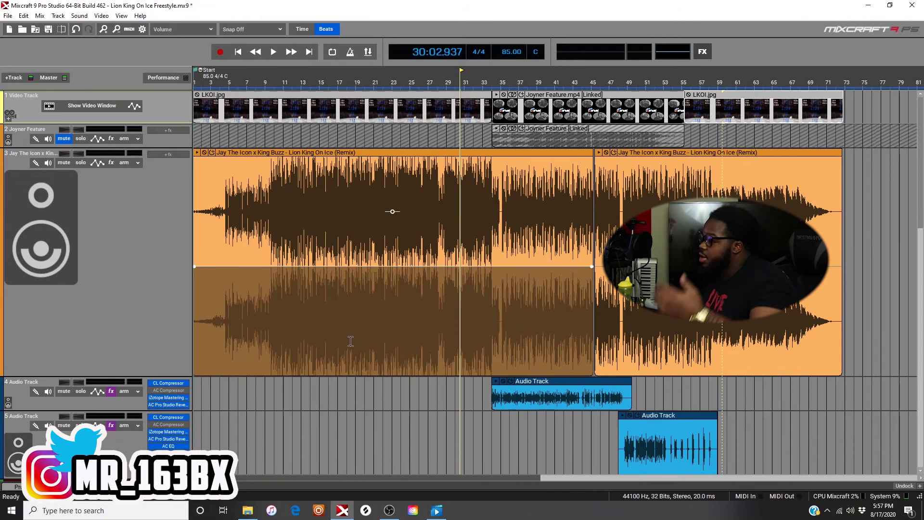
Step: Open the Creations > Videos folder on Back Again (K:) in File Explorer
click(247, 509)
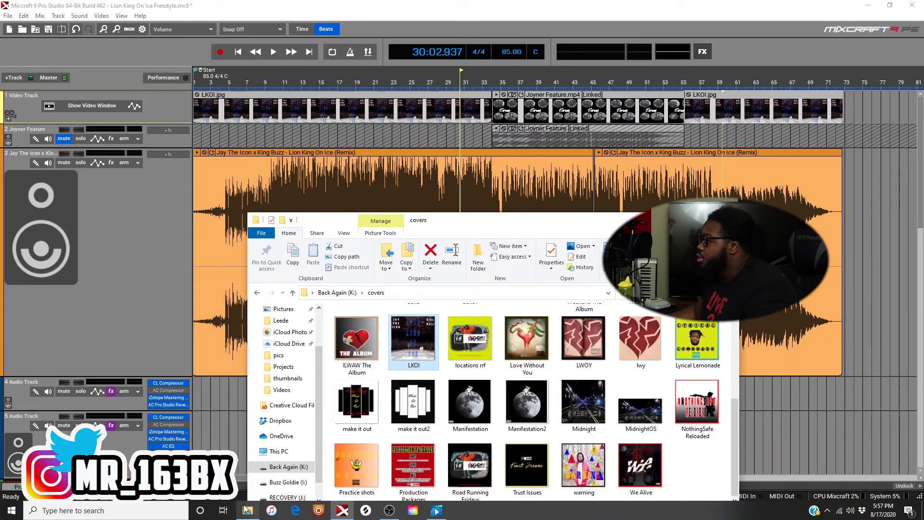
click(284, 466)
scroll(380, 409, down, 3)
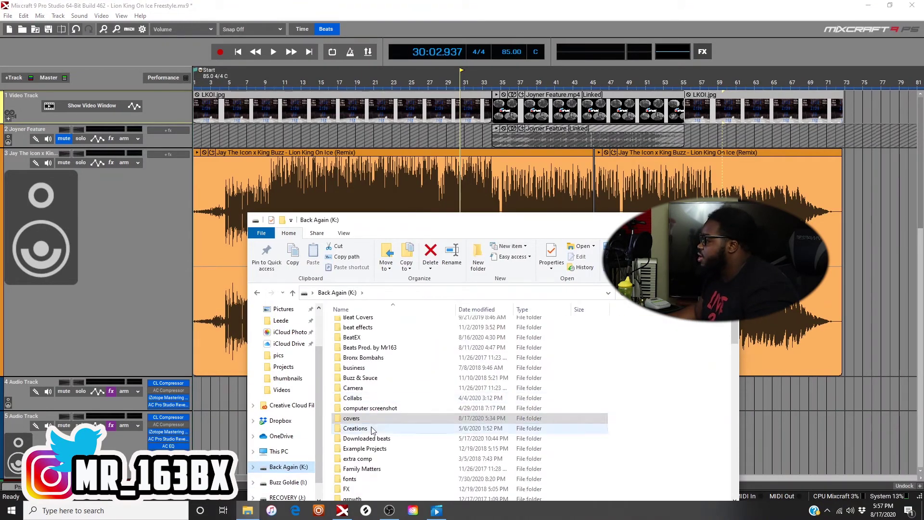
double_click(383, 423)
scroll(385, 407, down, 3)
scroll(385, 409, down, 2)
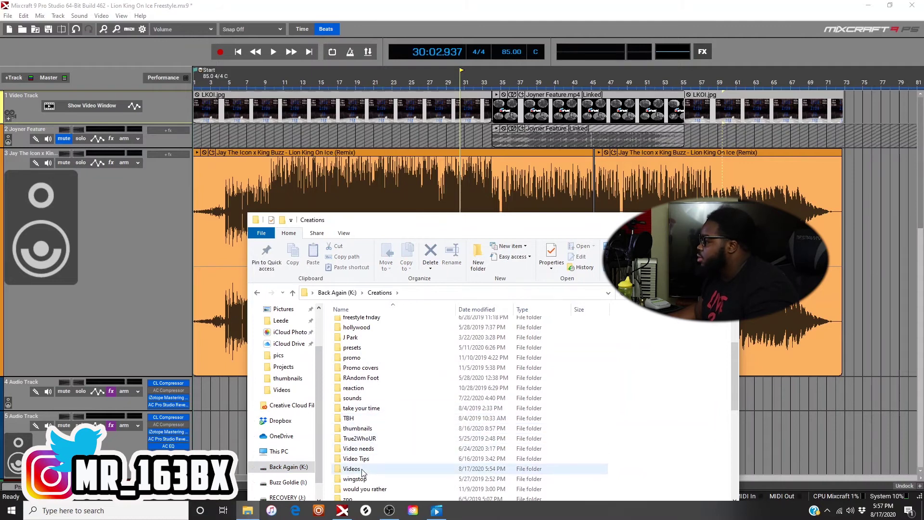
double_click(381, 469)
Step: Find the exported Lion King on Ice Freestyle video and play it
scroll(466, 394, down, 10)
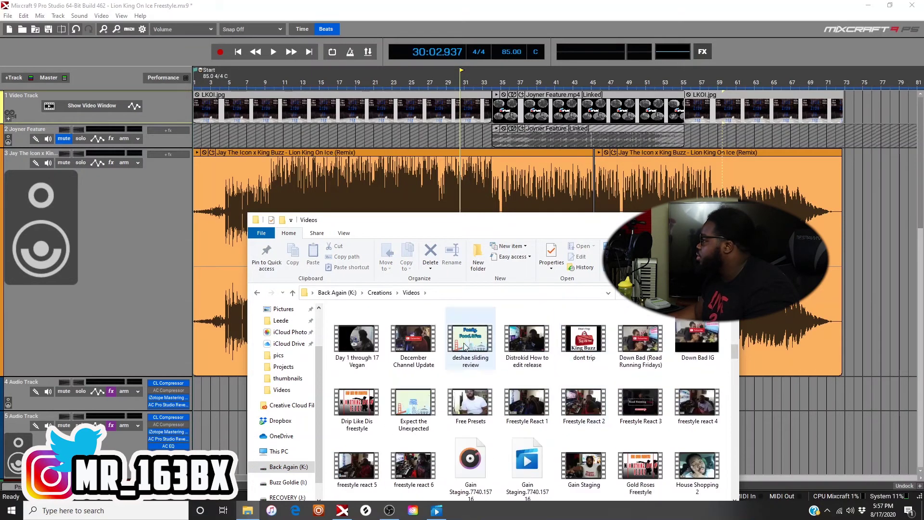
scroll(638, 391, down, 5)
scroll(639, 391, down, 15)
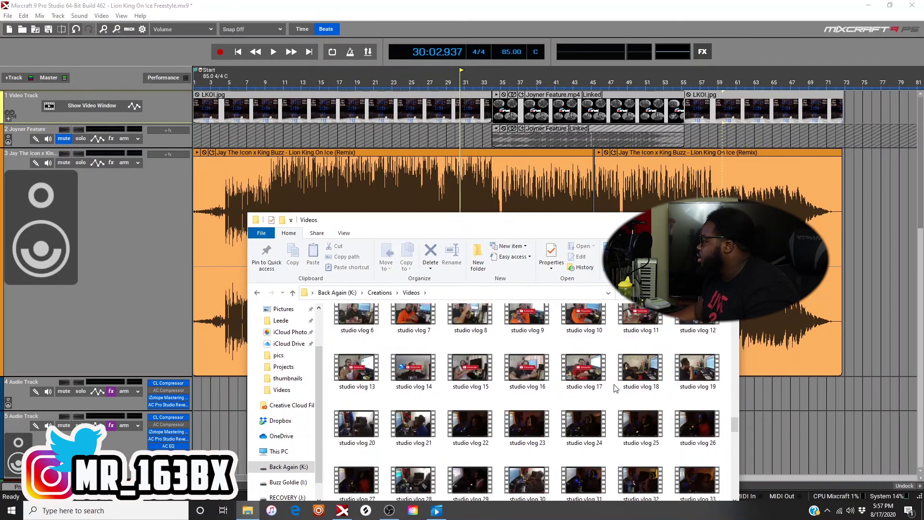
scroll(611, 389, down, 3)
scroll(614, 388, up, 15)
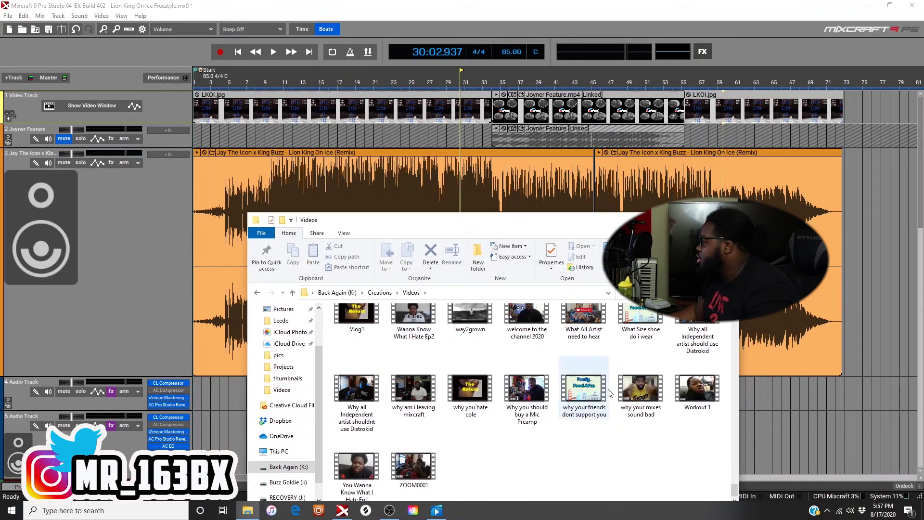
scroll(619, 389, up, 5)
scroll(565, 388, down, 8)
scroll(565, 384, up, 8)
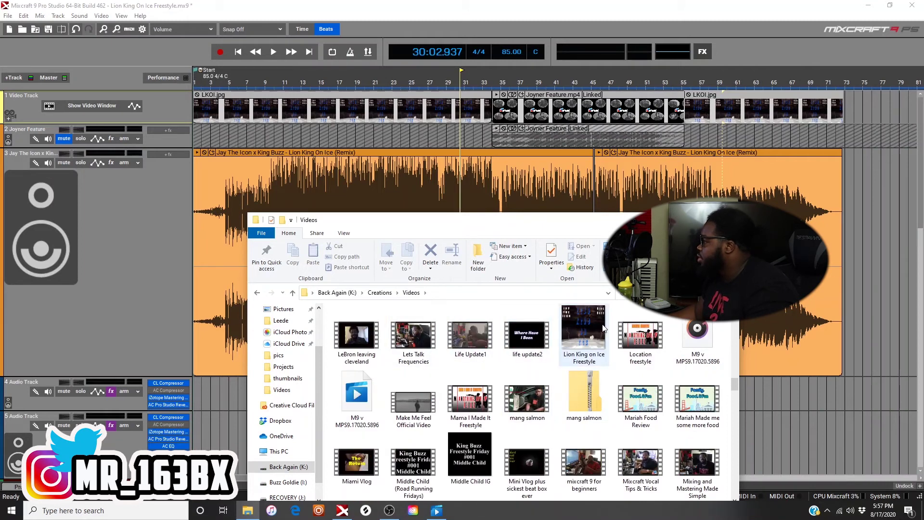
double_click(584, 324)
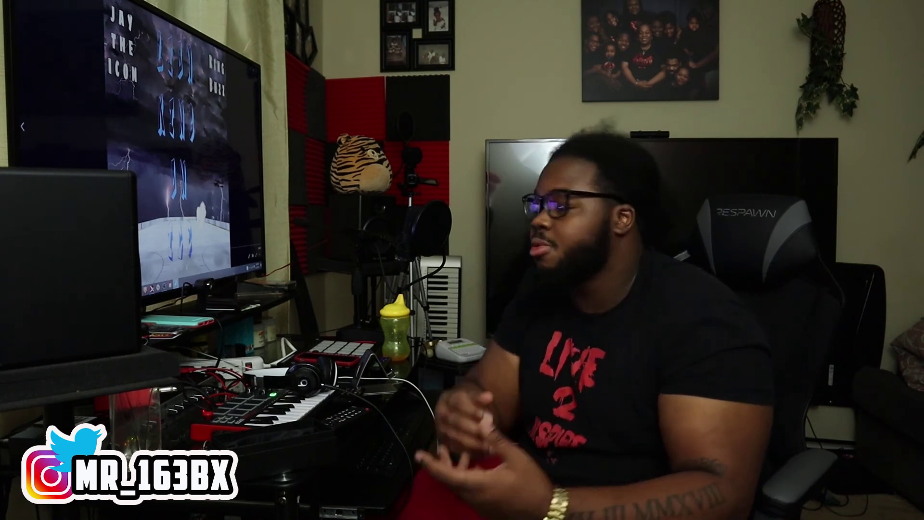
Step: Close the video player and go to YouTube by entering 'youtube' in the browser
key(alt+F4)
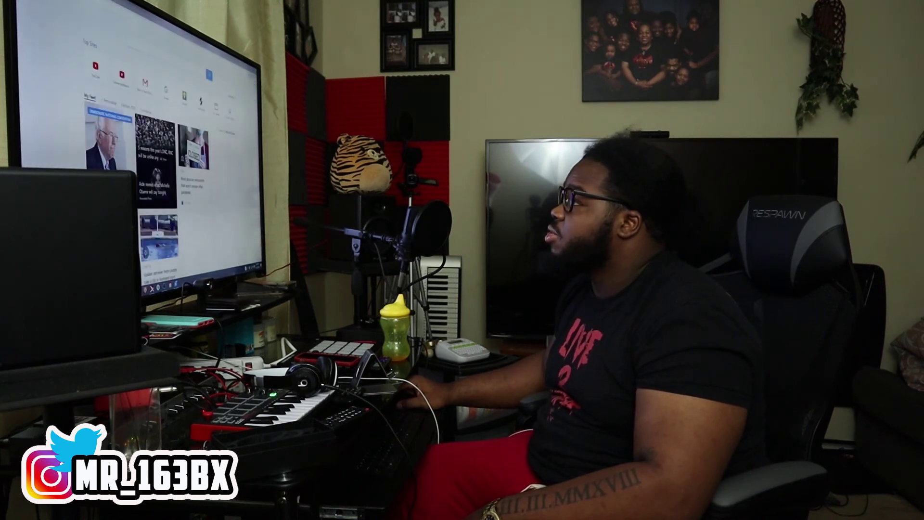
click(121, 76)
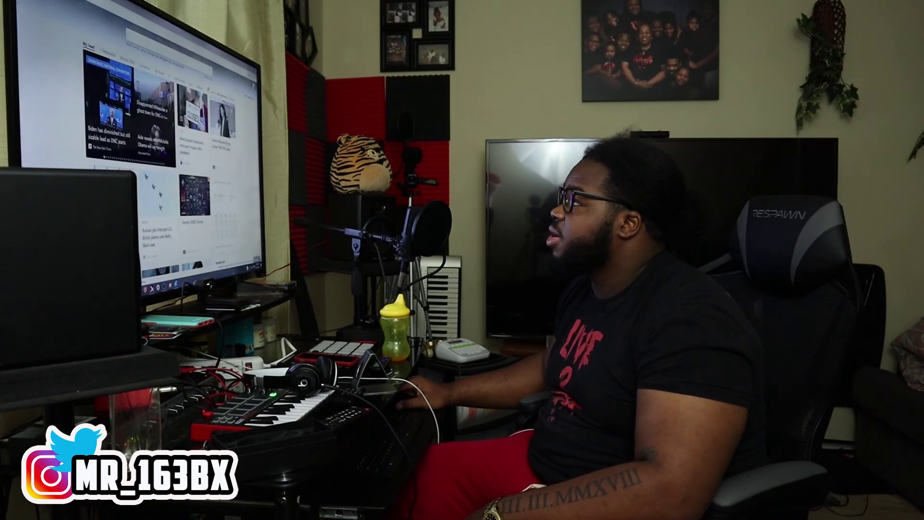
text(youtube)
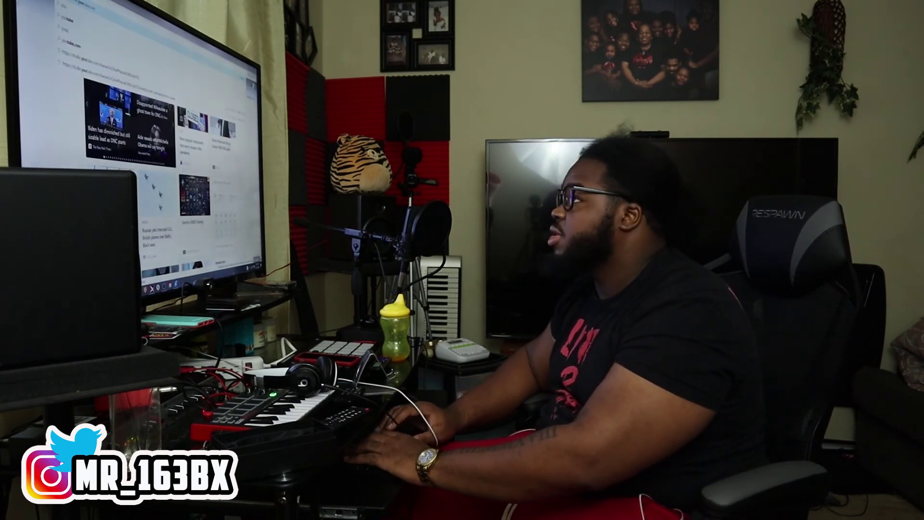
key(Return)
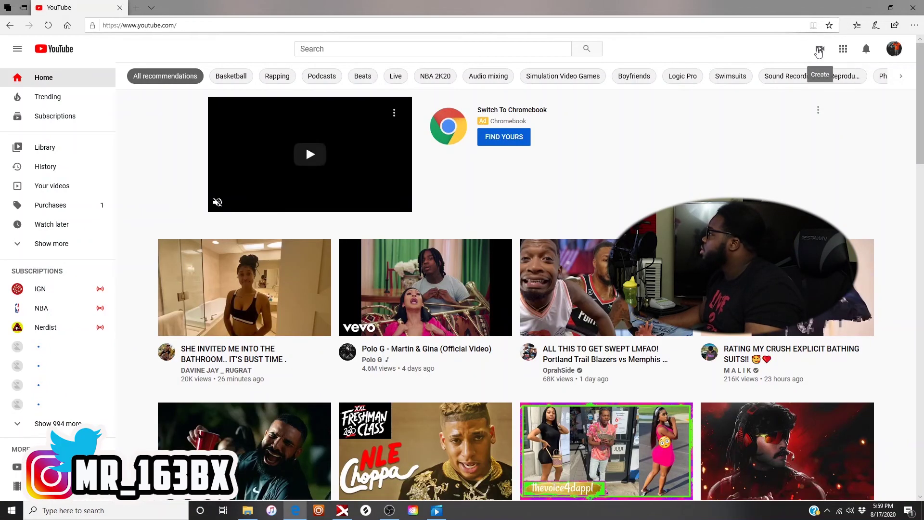
Step: Open YouTube Studio's Upload videos dialog and browse the computer for a file
click(819, 50)
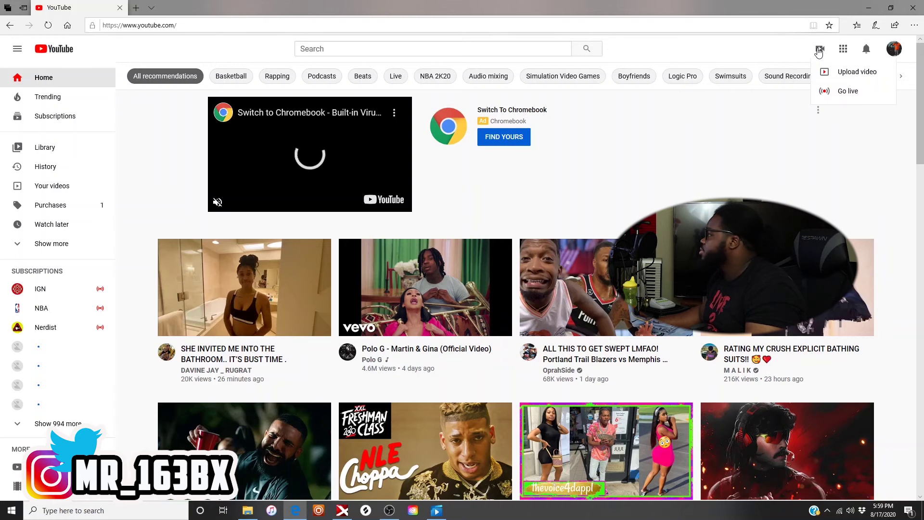
click(823, 70)
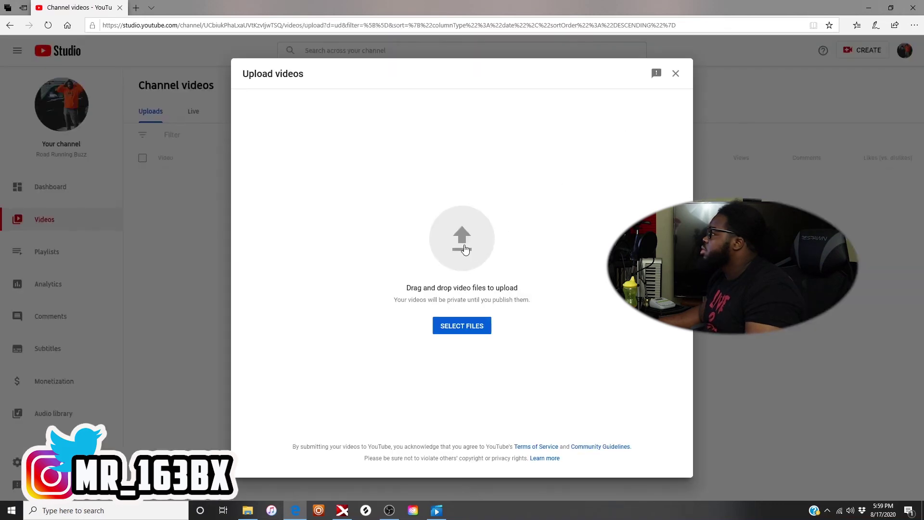
click(465, 247)
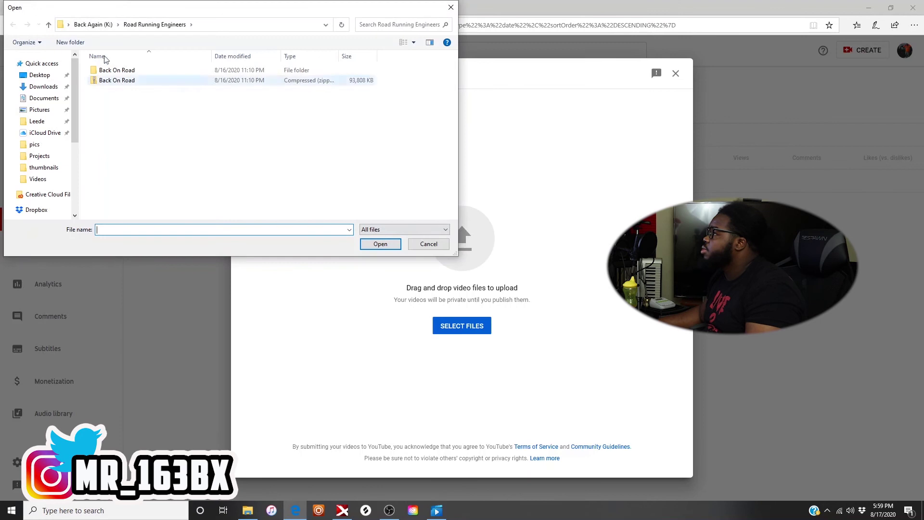
Step: Pick the exported freestyle video in Back Again (K:) > Creations > Videos to begin uploading
click(88, 24)
scroll(159, 191, up, 10)
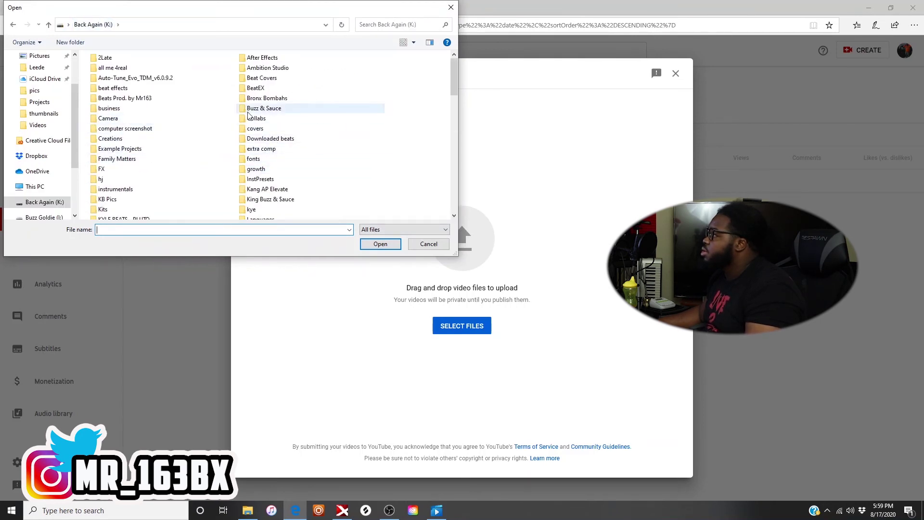
double_click(121, 139)
scroll(118, 147, down, 7)
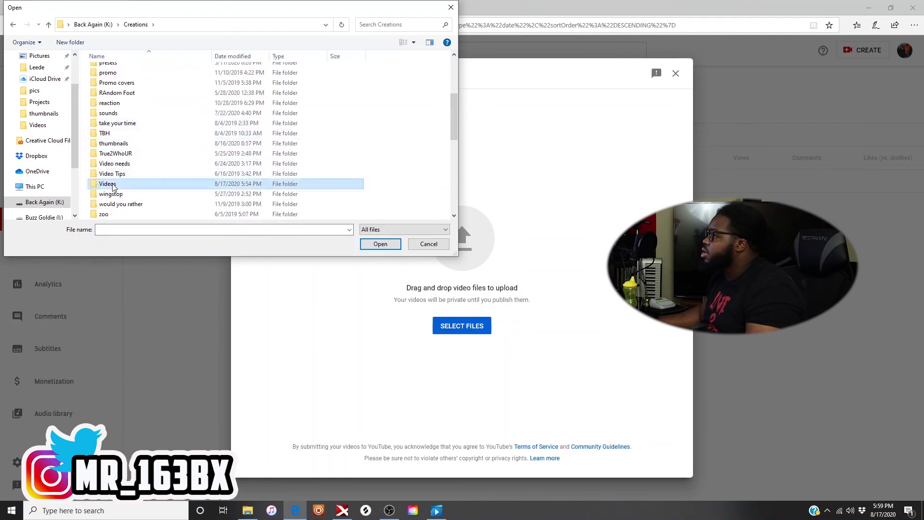
double_click(109, 183)
scroll(188, 161, down, 10)
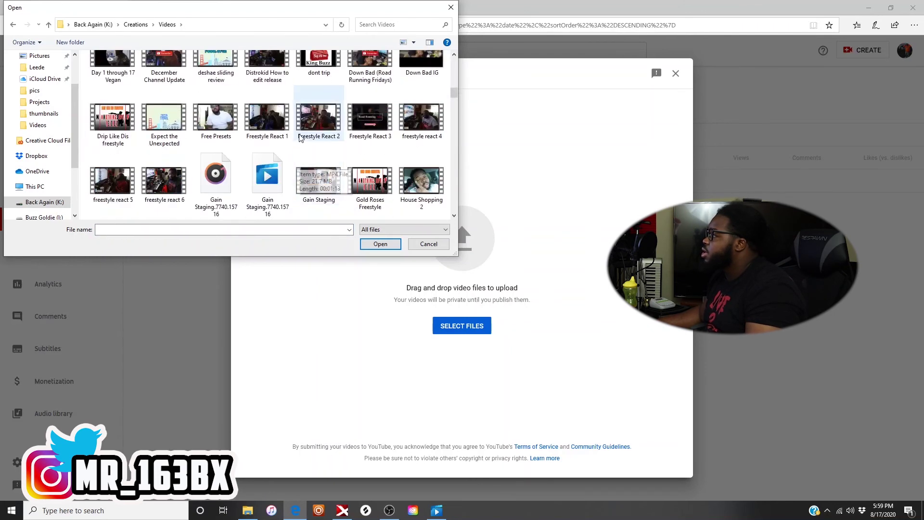
scroll(298, 145, down, 3)
scroll(310, 152, down, 2)
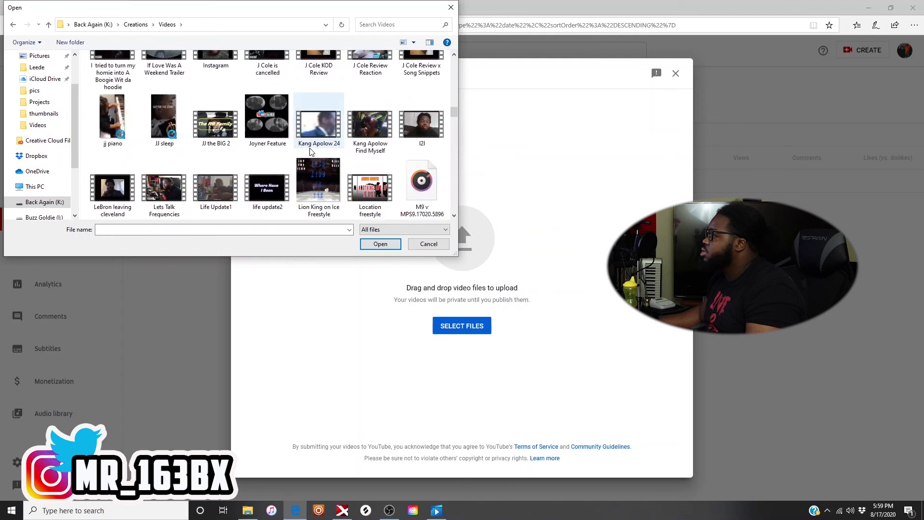
click(318, 186)
click(380, 244)
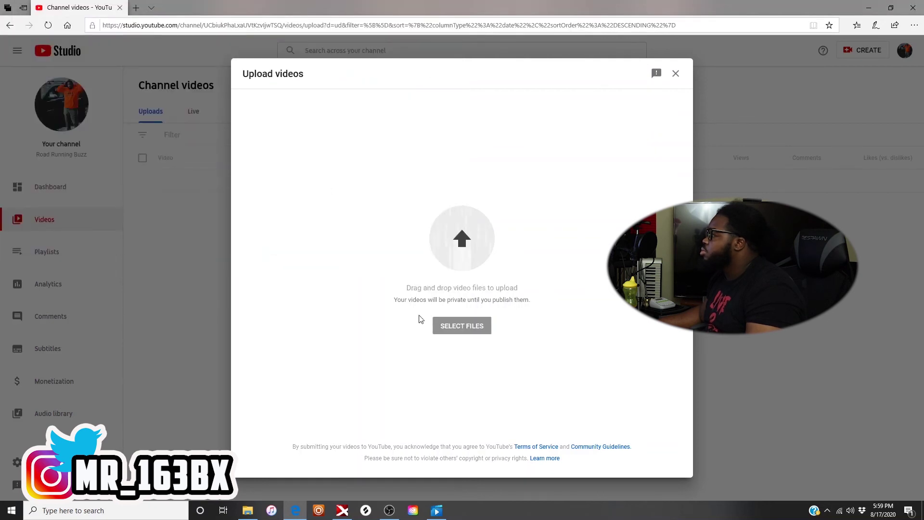